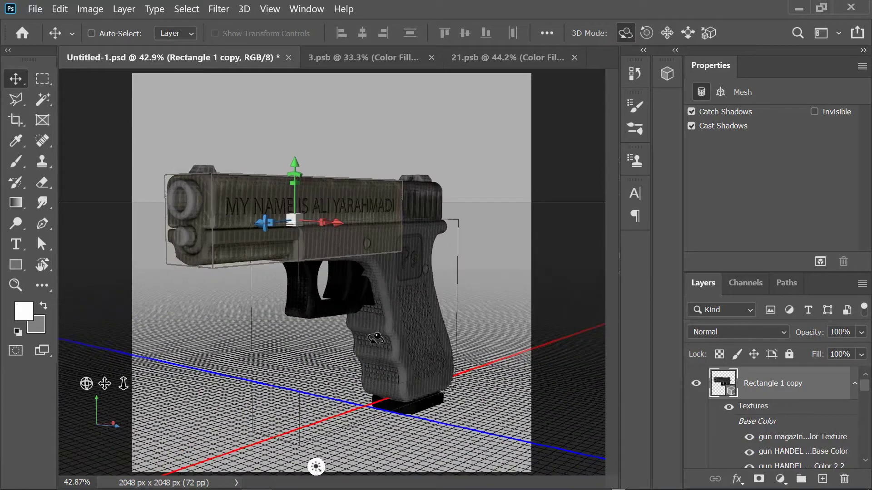
In the 21.psb texture, change the colour of the name lettering on the type layer to blue 6891f8
{"action": "left_click_drag", "start_coordinate": [124, 384], "coordinate": [65, 385]}
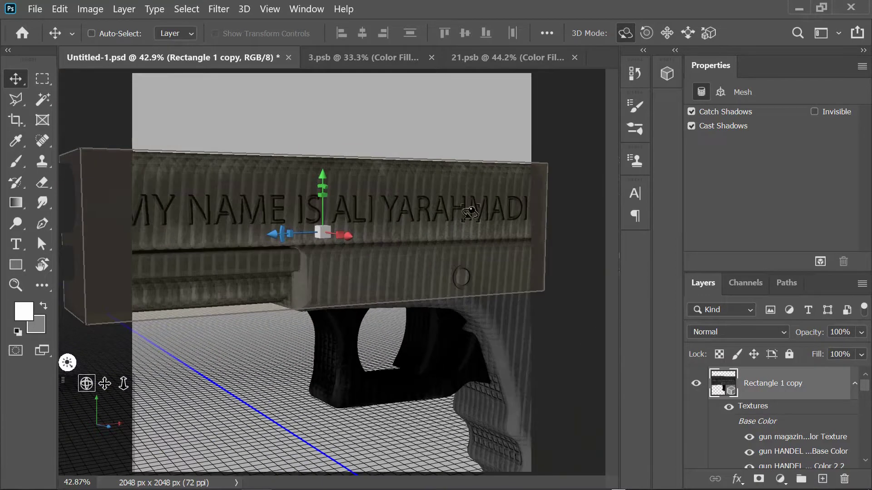
{"action": "left_click", "coordinate": [487, 57]}
{"action": "scroll", "coordinate": [499, 227], "scroll_direction": "up", "scroll_amount": 5}
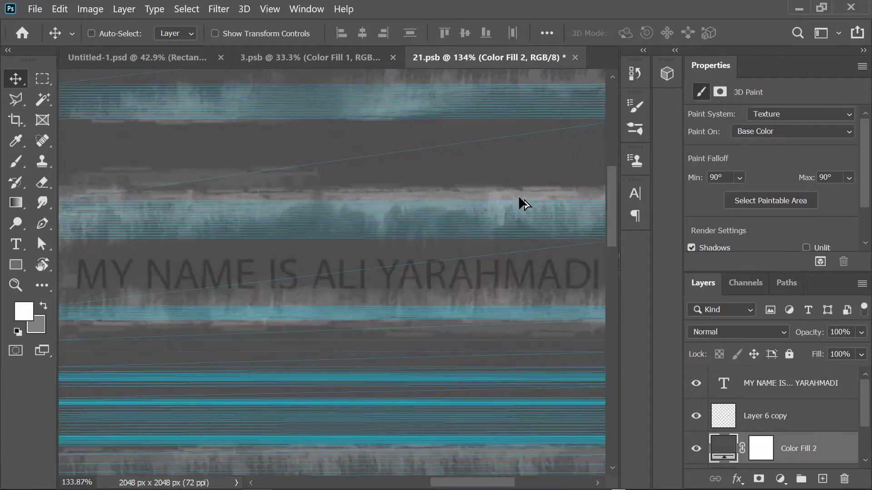
{"action": "scroll", "coordinate": [375, 296], "scroll_direction": "down", "scroll_amount": 4}
{"action": "scroll", "coordinate": [396, 284], "scroll_direction": "up", "scroll_amount": 2}
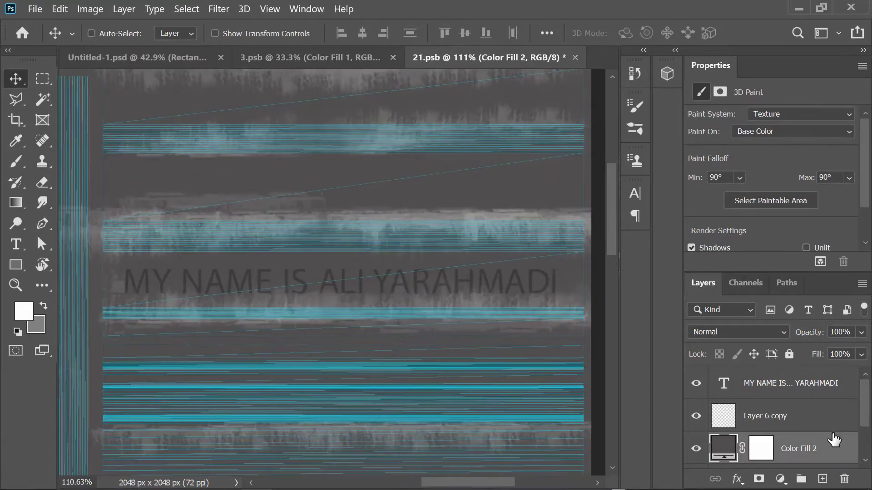
{"action": "left_click", "coordinate": [802, 388]}
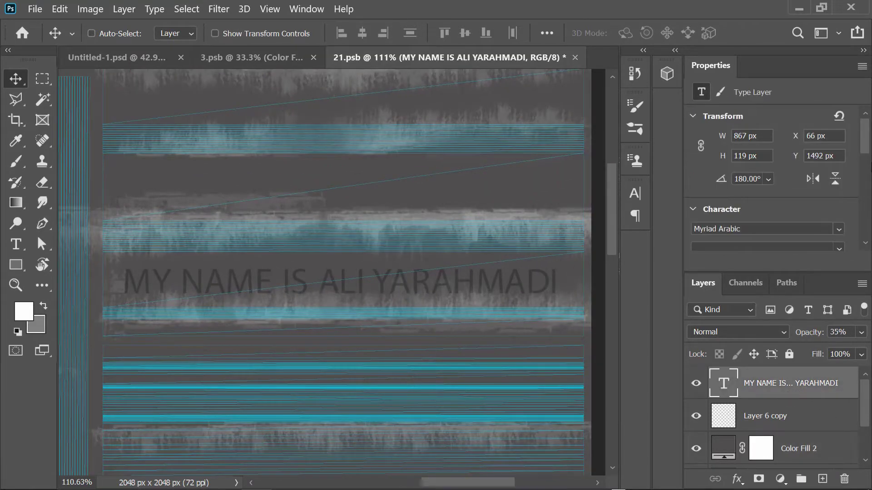
{"action": "left_click_drag", "start_coordinate": [863, 155], "coordinate": [866, 180]}
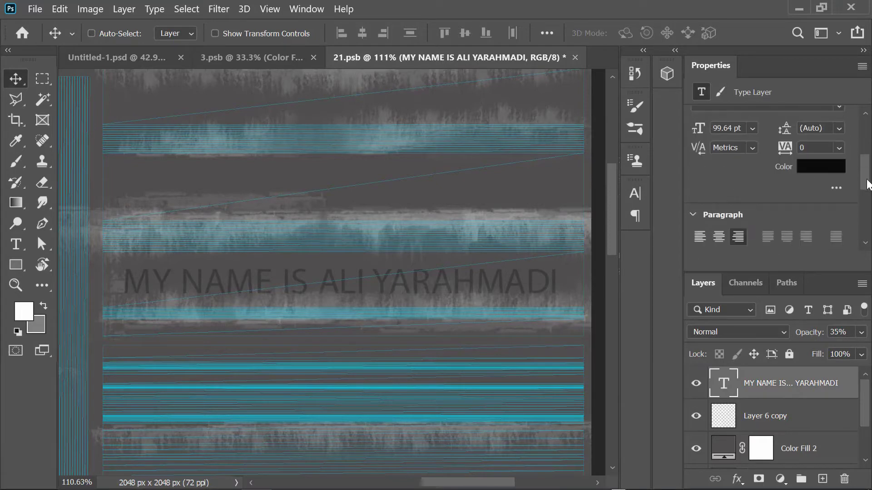
{"action": "left_click", "coordinate": [826, 169]}
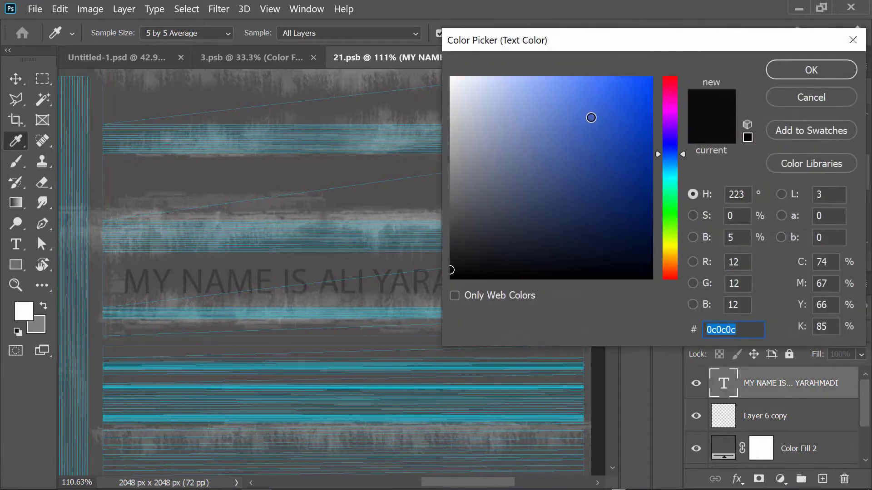
{"action": "left_click_drag", "start_coordinate": [591, 118], "coordinate": [652, 77]}
{"action": "left_click_drag", "start_coordinate": [637, 109], "coordinate": [471, 78]}
{"action": "left_click", "coordinate": [567, 83]}
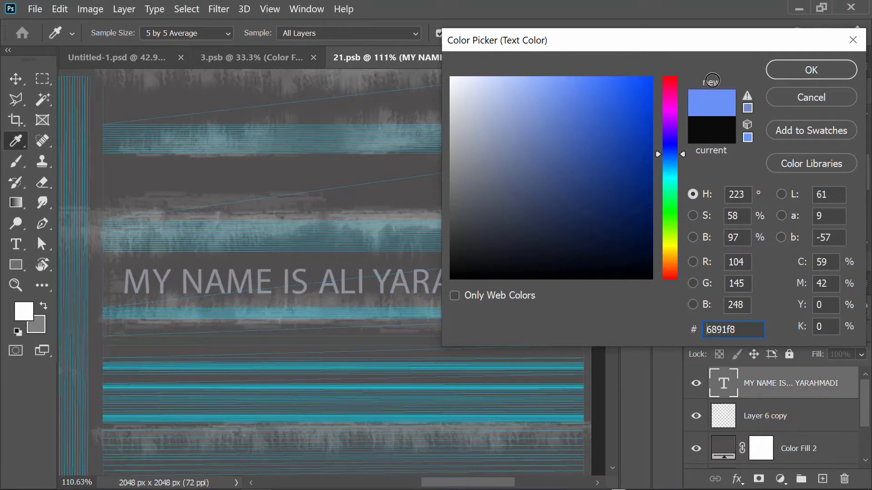
{"action": "left_click", "coordinate": [817, 68]}
Set the name type layer's opacity to 100% and save the 21.psb texture
{"action": "left_click", "coordinate": [861, 332]}
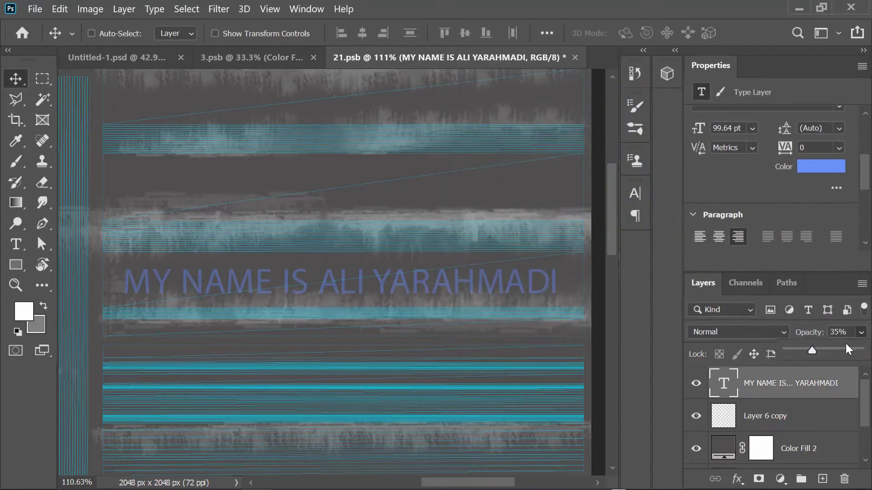
{"action": "left_click_drag", "start_coordinate": [810, 350], "coordinate": [860, 350]}
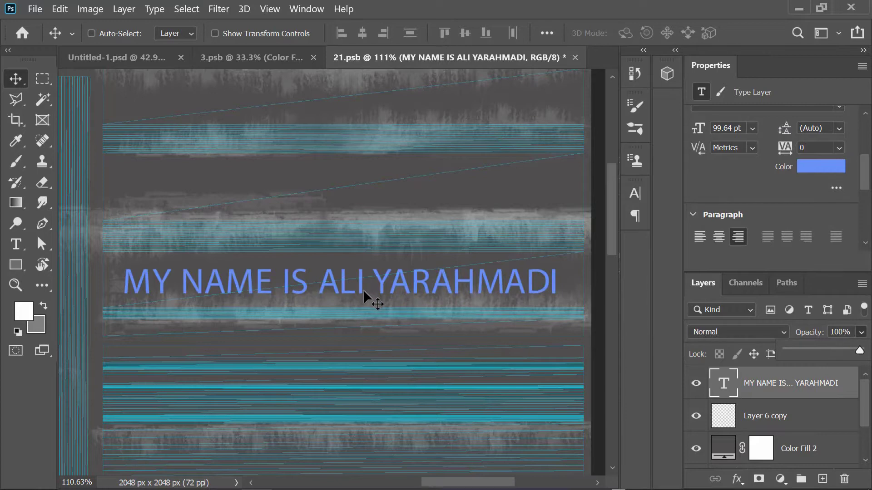
{"action": "key", "text": "ctrl+s"}
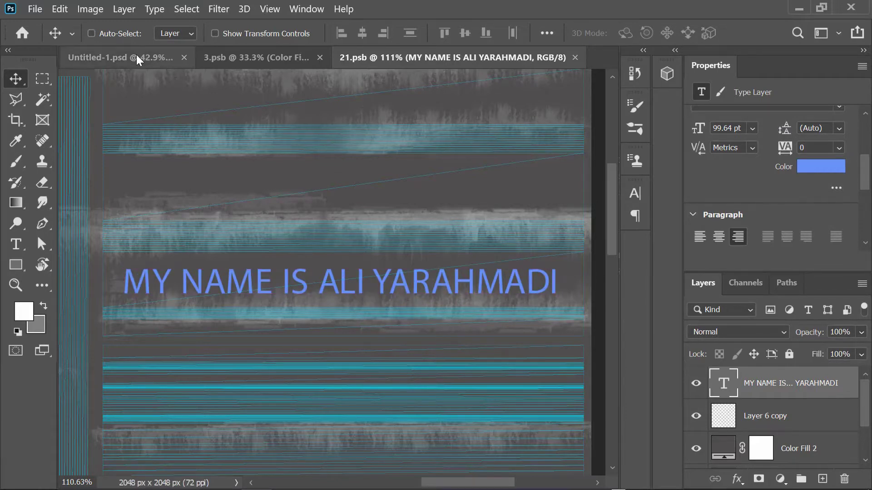
Return to Untitled-1.psd and examine the recoloured lettering on the gun model with the 3D guides out of view
{"action": "left_click", "coordinate": [138, 60]}
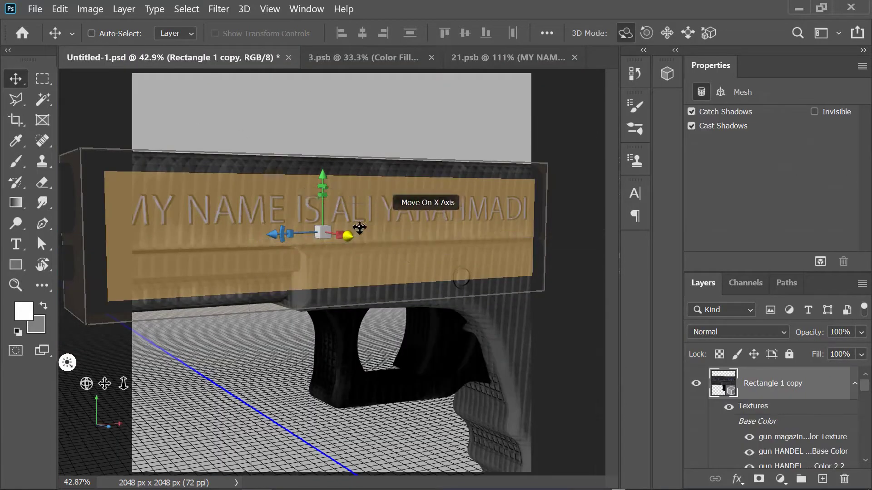
{"action": "left_click", "coordinate": [40, 80]}
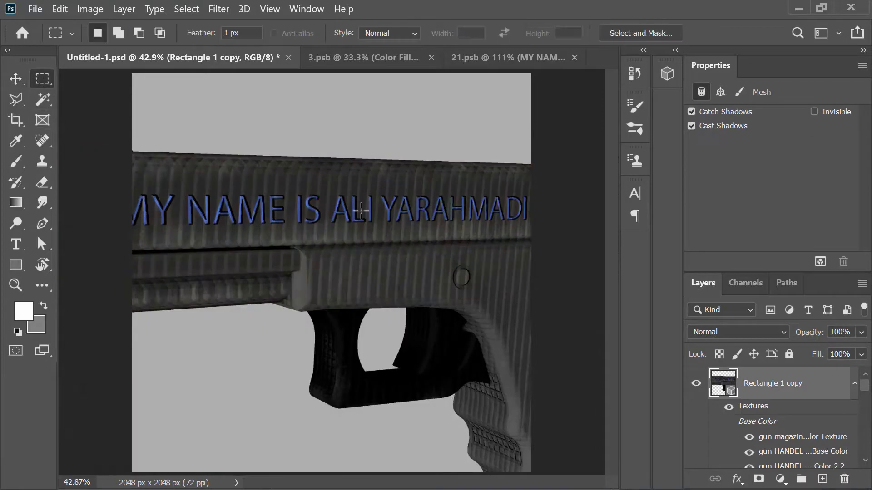
{"action": "scroll", "coordinate": [314, 322], "scroll_direction": "down", "scroll_amount": 1}
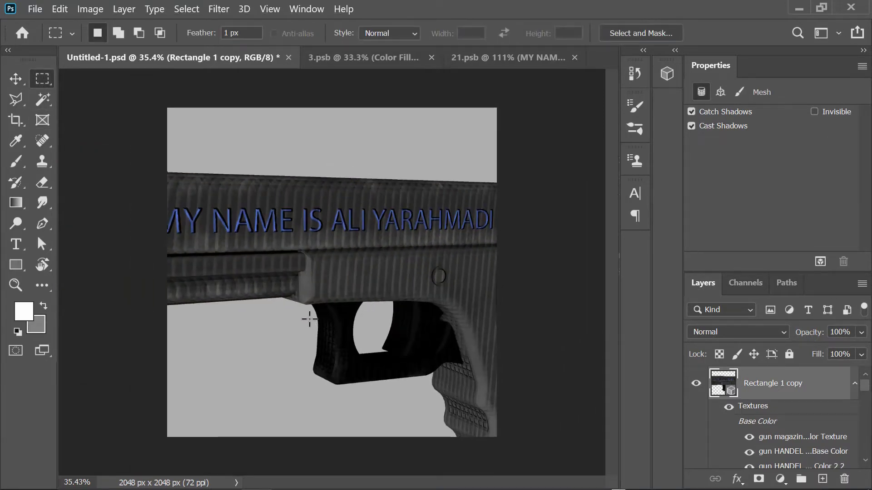
{"action": "scroll", "coordinate": [309, 319], "scroll_direction": "up", "scroll_amount": 1}
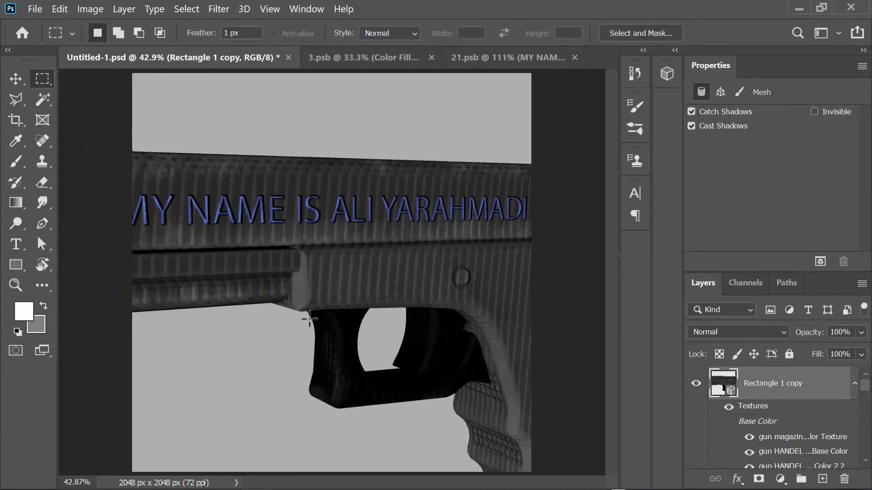
Examine what Layer 6 copy, Color Fill 2 and Color Fill 1 contribute to the 21.psb texture by toggling their visibility
{"action": "left_click", "coordinate": [377, 57]}
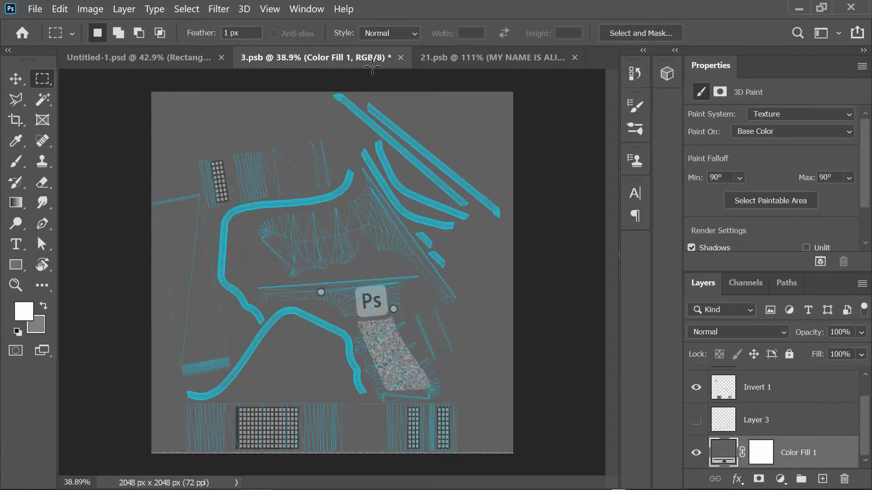
{"action": "left_click", "coordinate": [494, 58]}
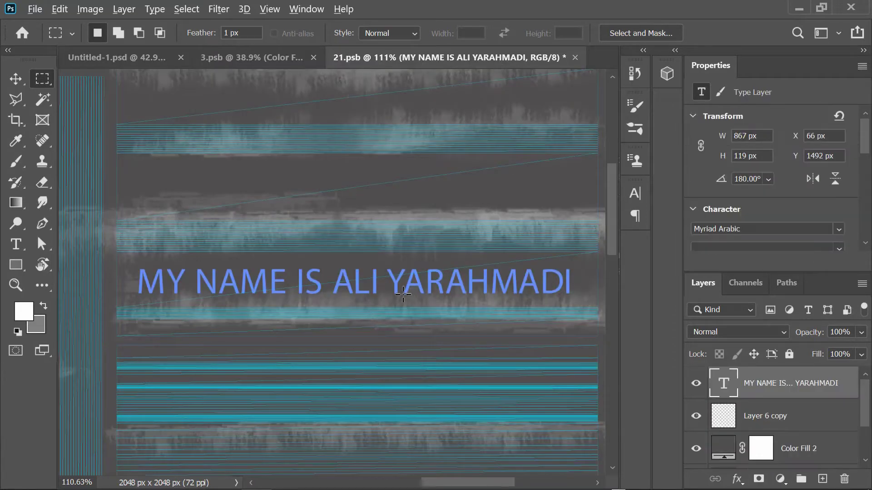
{"action": "scroll", "coordinate": [403, 295], "scroll_direction": "down", "scroll_amount": 2}
{"action": "scroll", "coordinate": [867, 408], "scroll_direction": "down", "scroll_amount": 1}
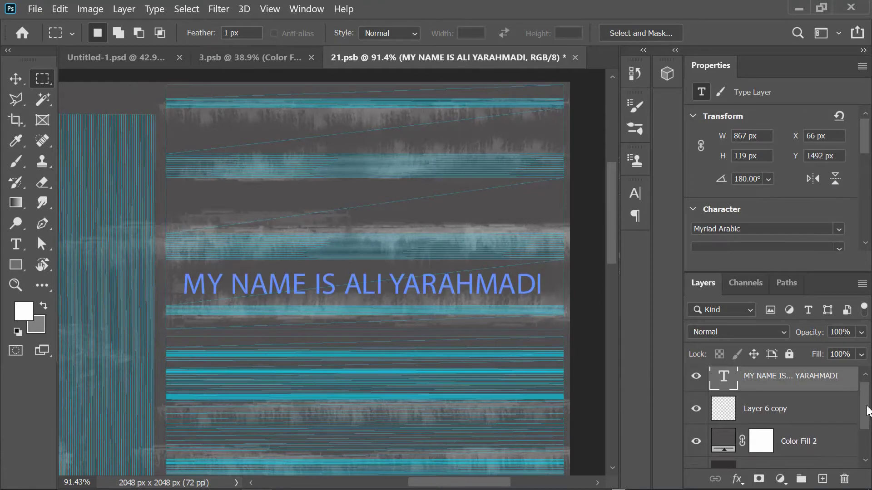
{"action": "left_click", "coordinate": [698, 397]}
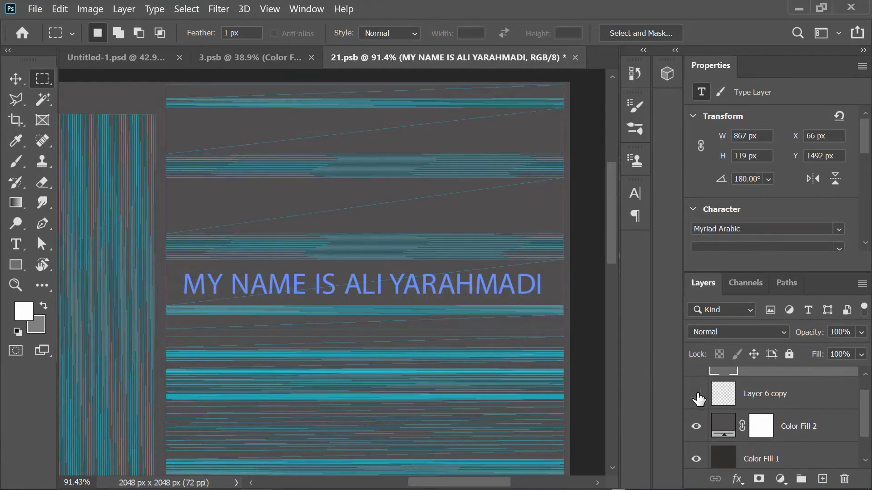
{"action": "left_click", "coordinate": [698, 399]}
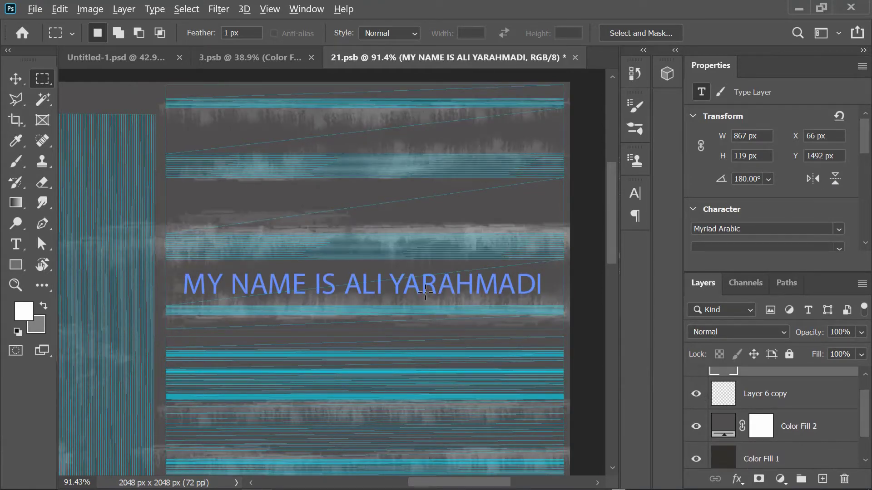
{"action": "scroll", "coordinate": [381, 252], "scroll_direction": "up", "scroll_amount": 3}
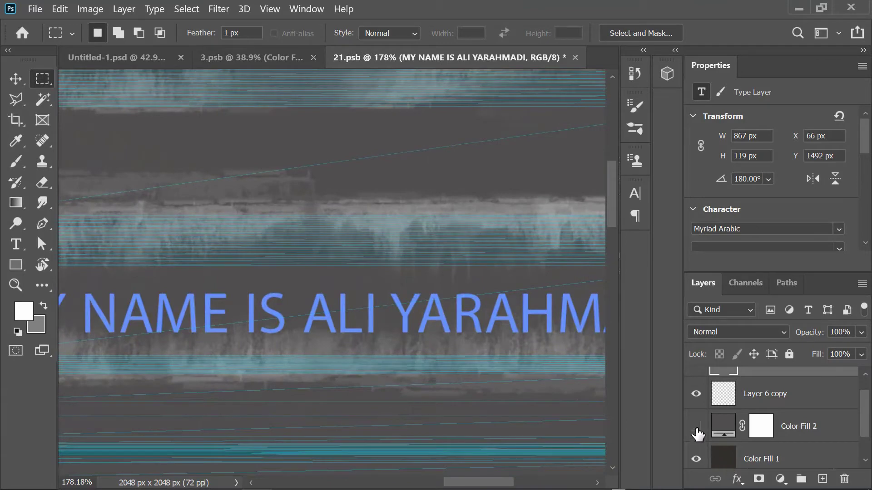
{"action": "left_click", "coordinate": [697, 430]}
{"action": "left_click", "coordinate": [697, 429]}
{"action": "left_click", "coordinate": [697, 396]}
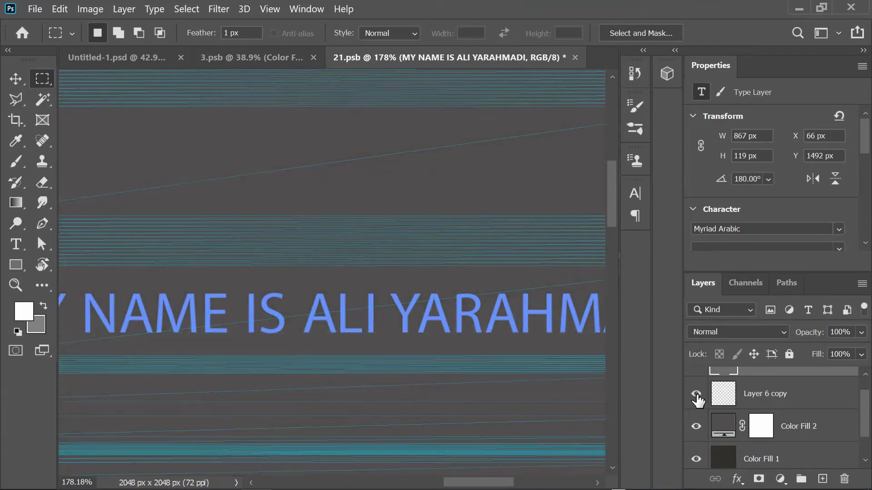
{"action": "left_click", "coordinate": [697, 395]}
{"action": "scroll", "coordinate": [447, 307], "scroll_direction": "down", "scroll_amount": 8}
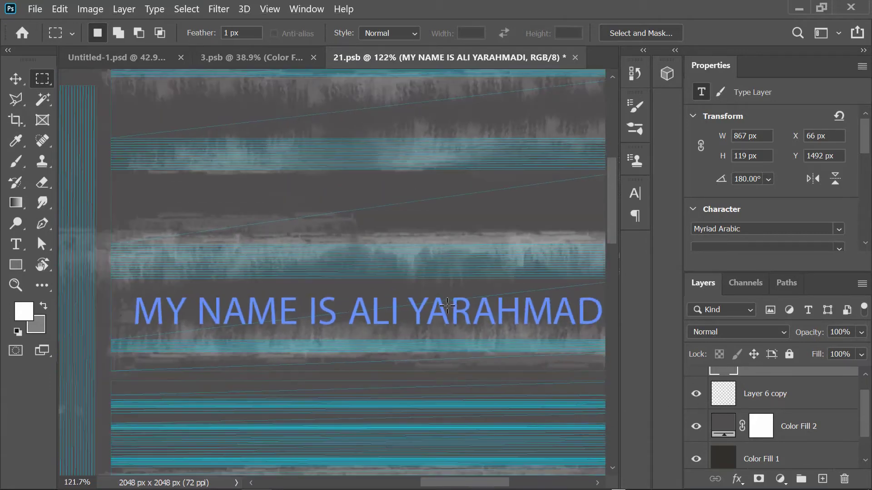
{"action": "scroll", "coordinate": [526, 293], "scroll_direction": "up", "scroll_amount": 4}
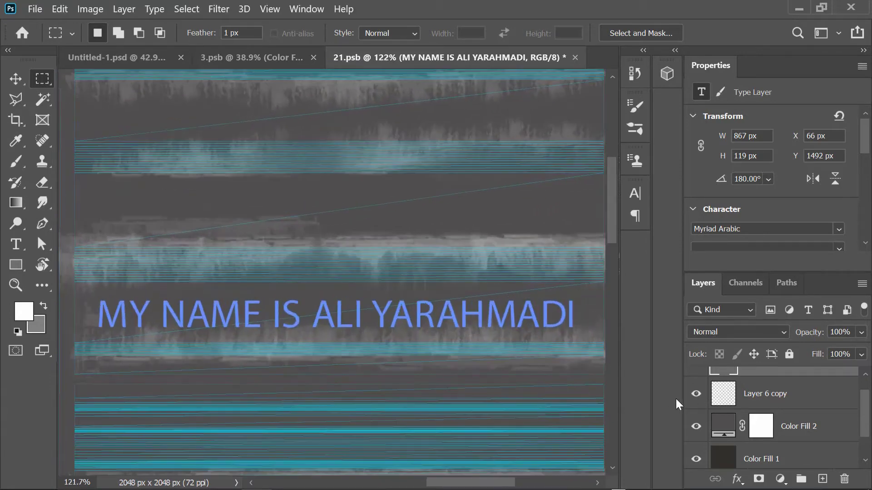
{"action": "left_click_drag", "start_coordinate": [867, 421], "coordinate": [867, 434]}
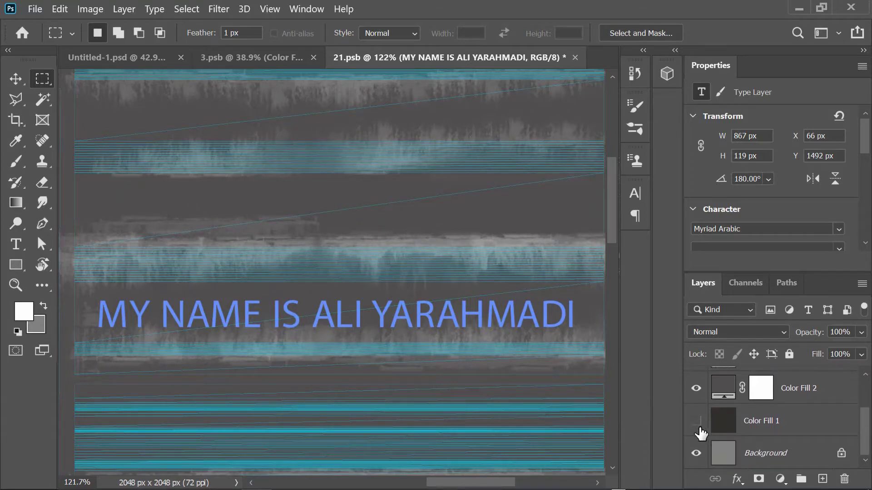
Recolour the Color Fill 2 layer of 21.psb bright red, save the texture and check it on the model in Untitled-1.psd
{"action": "scroll", "coordinate": [804, 447], "scroll_direction": "up", "scroll_amount": 2}
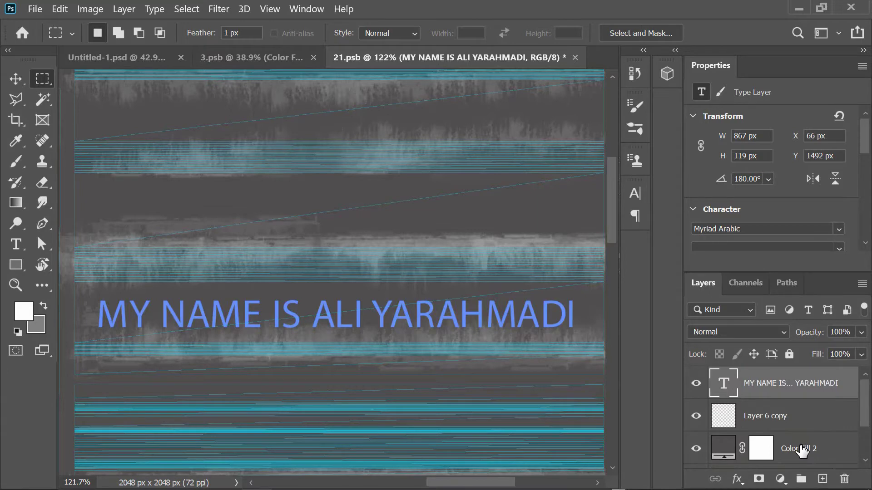
{"action": "double_click", "coordinate": [723, 448]}
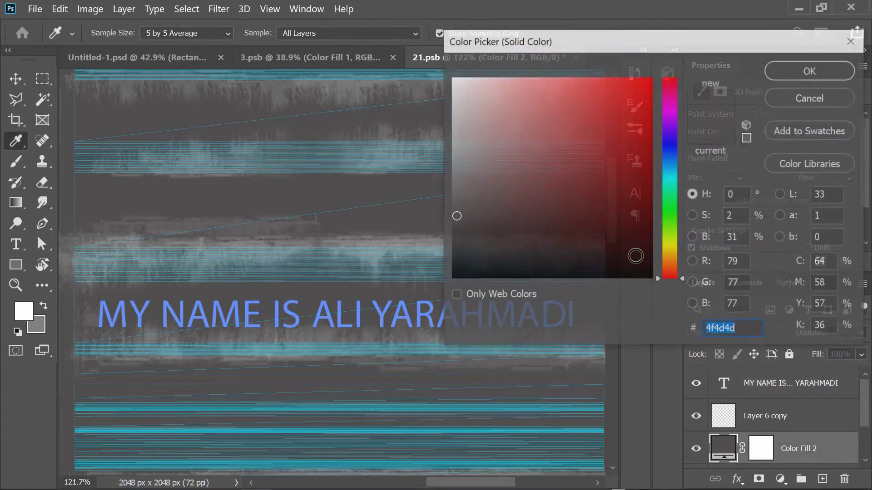
{"action": "left_click_drag", "start_coordinate": [610, 117], "coordinate": [613, 100]}
{"action": "left_click", "coordinate": [809, 71]}
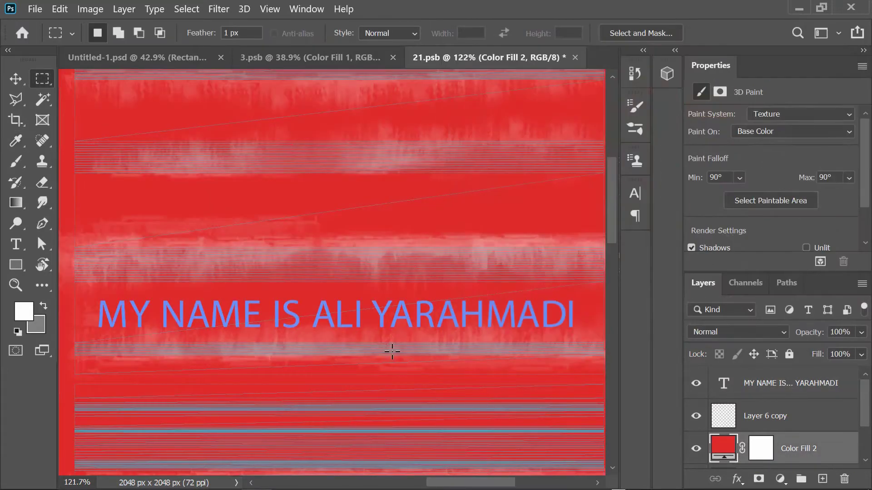
{"action": "key", "text": "ctrl+s"}
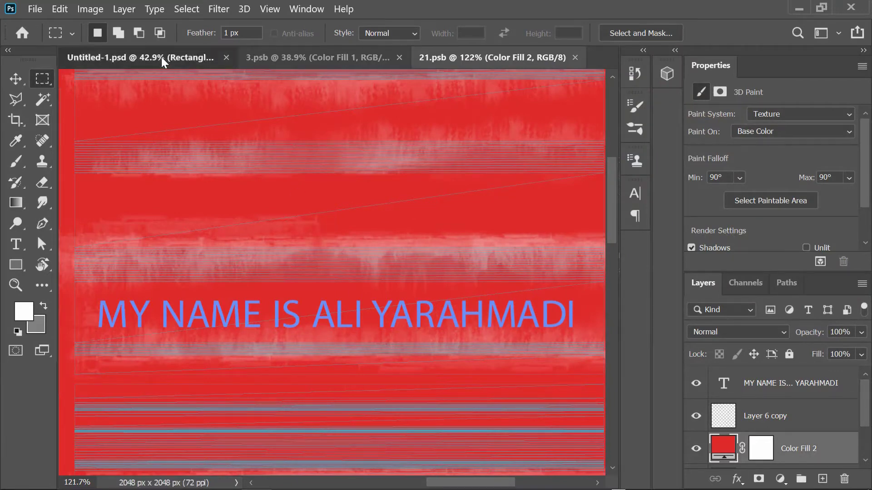
{"action": "left_click", "coordinate": [162, 56]}
{"action": "left_click", "coordinate": [502, 58]}
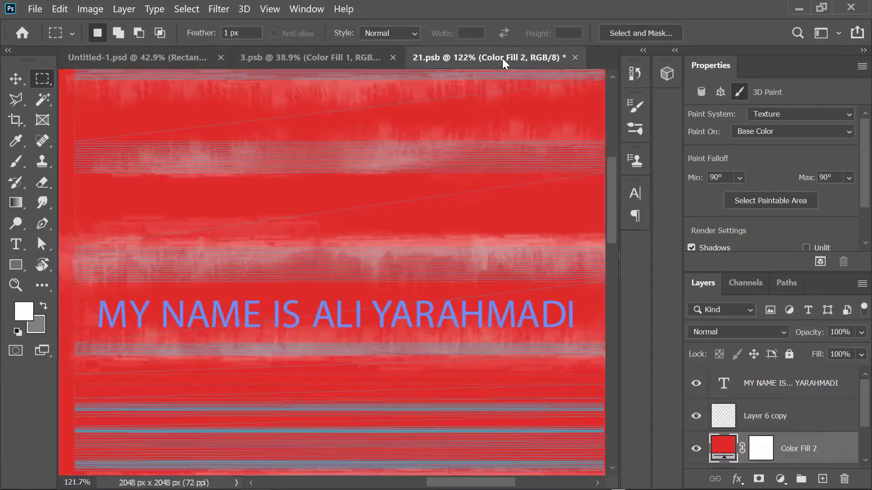
Undo the red recolouring of Color Fill 2 and save the 21.psb texture
{"action": "scroll", "coordinate": [425, 350], "scroll_direction": "down", "scroll_amount": 2}
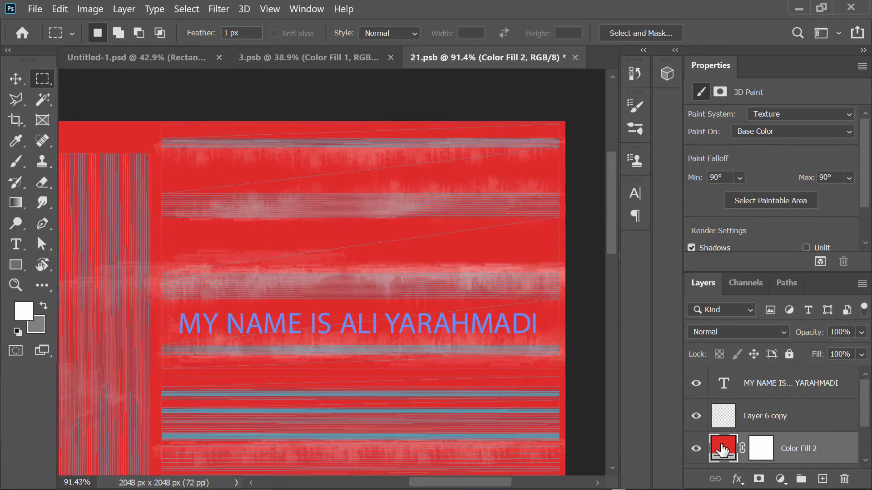
{"action": "key", "text": "ctrl+z"}
{"action": "key", "text": "ctrl+s"}
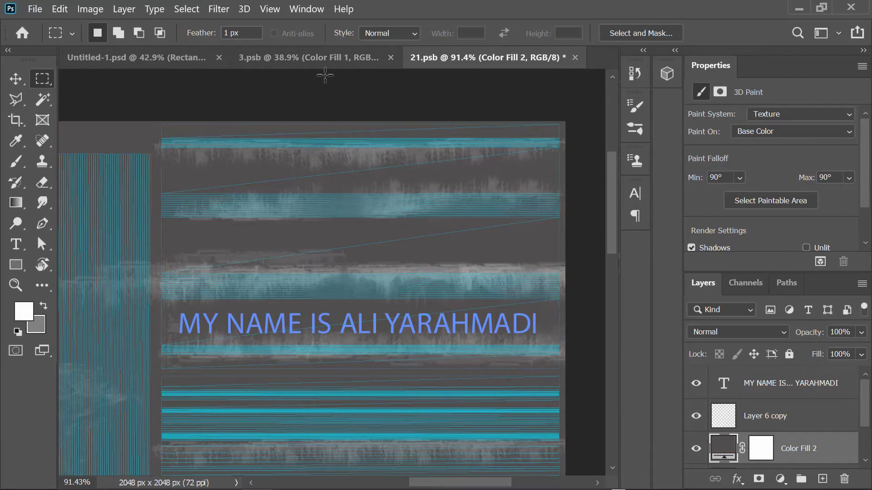
Compare the Ps logo and speckled grip pattern in the 3.psb texture with the gun model's grip in Untitled-1.psd
{"action": "left_click", "coordinate": [311, 57]}
{"action": "scroll", "coordinate": [393, 400], "scroll_direction": "up", "scroll_amount": 2}
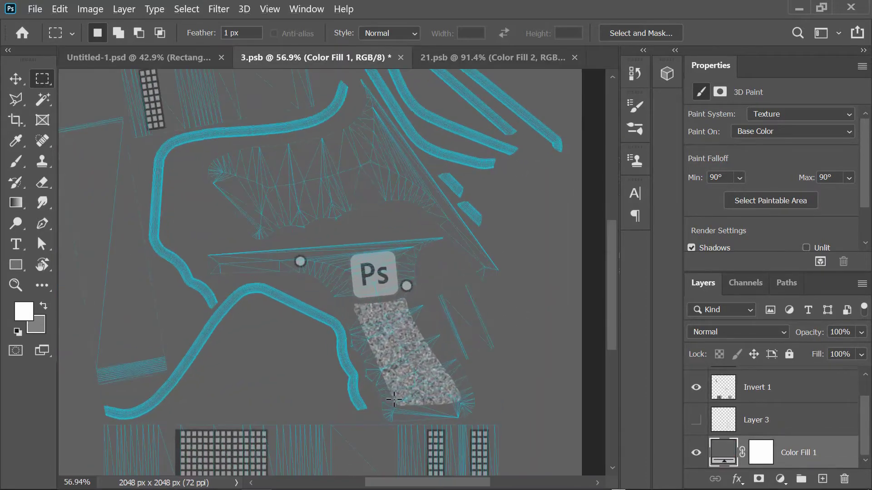
{"action": "scroll", "coordinate": [394, 399], "scroll_direction": "up", "scroll_amount": 4}
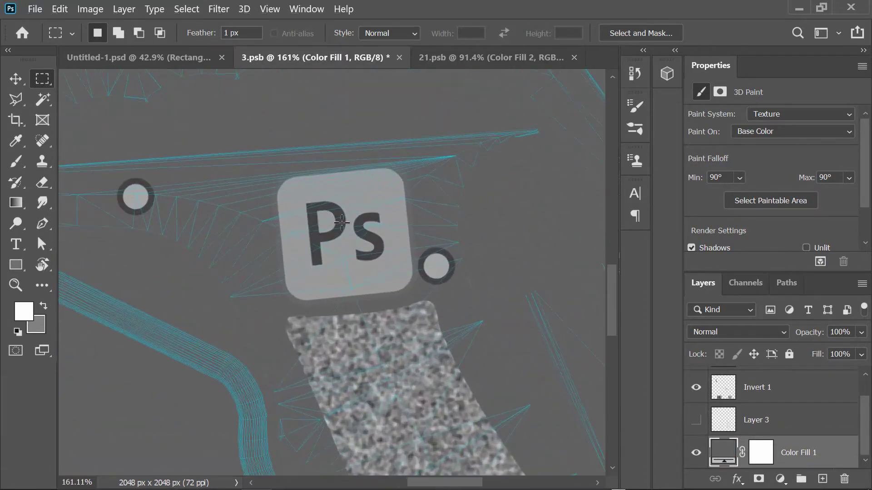
{"action": "left_click", "coordinate": [129, 50]}
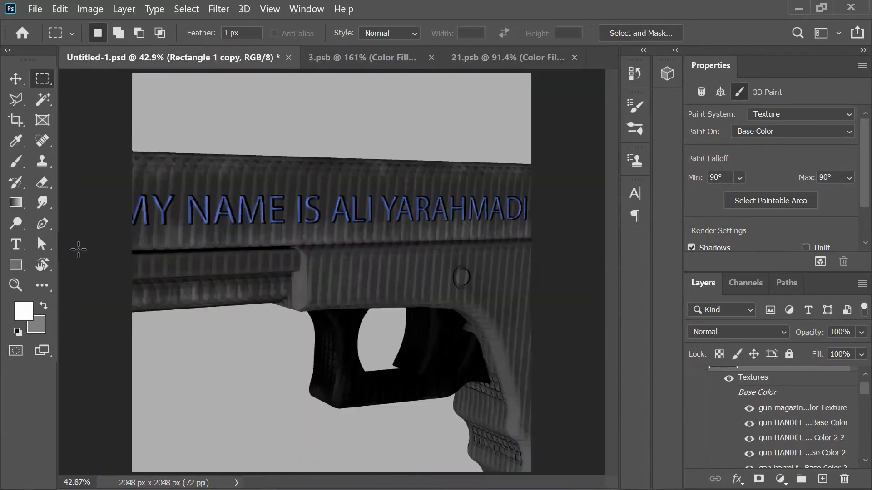
{"action": "left_click", "coordinate": [16, 80]}
{"action": "left_click_drag", "start_coordinate": [123, 384], "coordinate": [122, 406]}
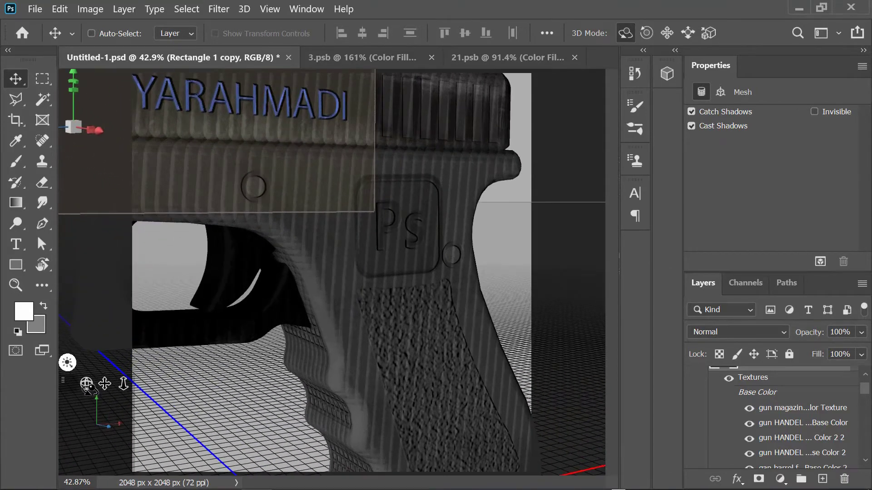
Examine what the Invert 1 layer contributes around the Ps logo in the 3.psb texture by toggling its visibility
{"action": "left_click_drag", "start_coordinate": [85, 384], "coordinate": [87, 385]}
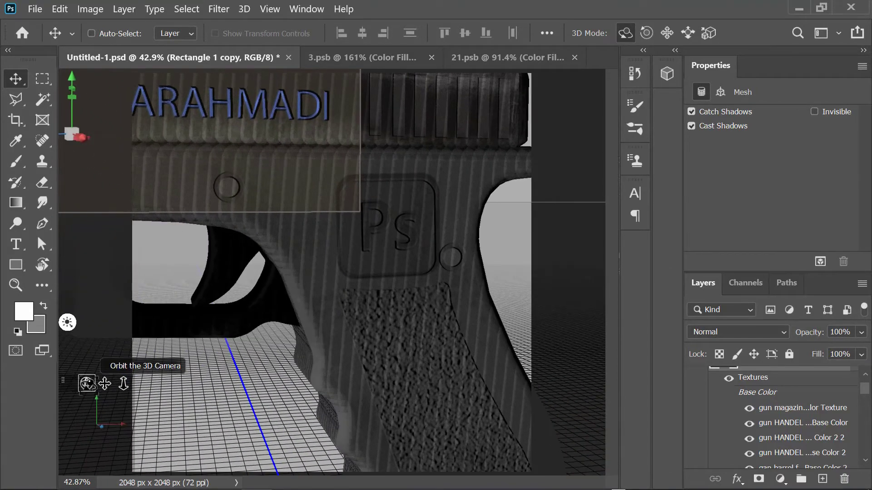
{"action": "left_click", "coordinate": [384, 52]}
{"action": "scroll", "coordinate": [341, 254], "scroll_direction": "down", "scroll_amount": 2}
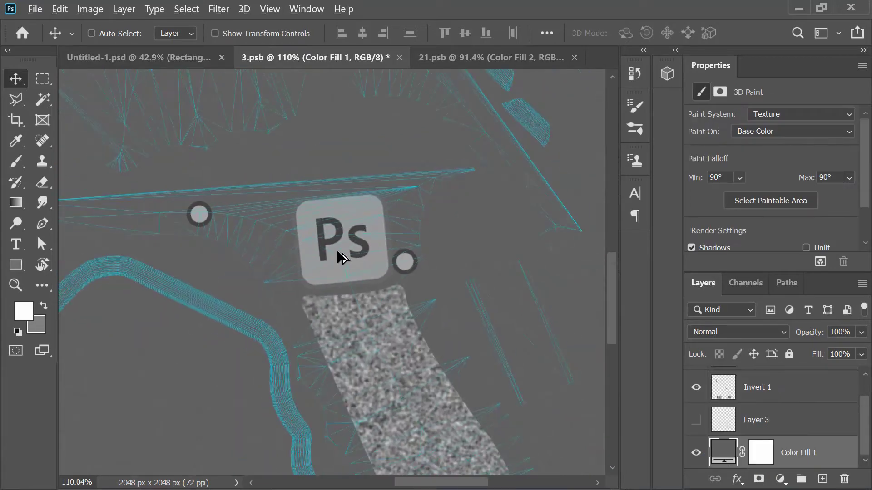
{"action": "scroll", "coordinate": [437, 297], "scroll_direction": "up", "scroll_amount": 1}
{"action": "left_click", "coordinate": [695, 388]}
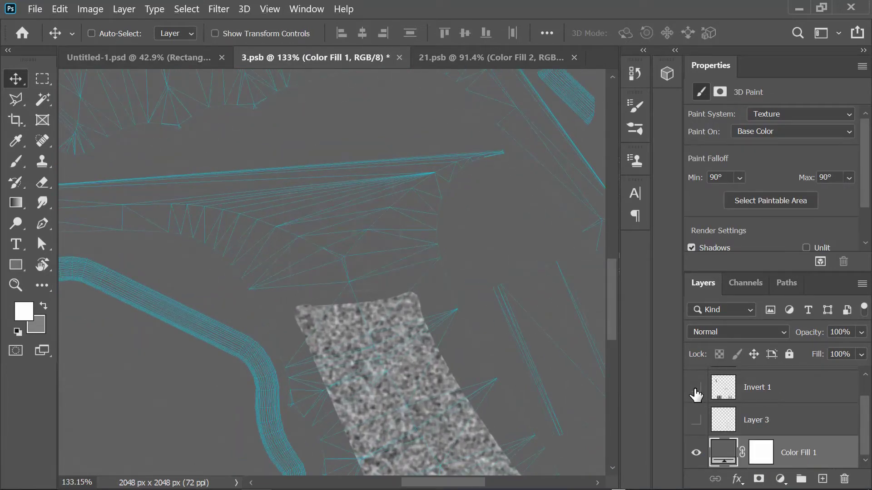
{"action": "left_click", "coordinate": [695, 389]}
{"action": "left_click", "coordinate": [696, 388]}
{"action": "left_click", "coordinate": [695, 388]}
{"action": "scroll", "coordinate": [799, 420], "scroll_direction": "up", "scroll_amount": 1}
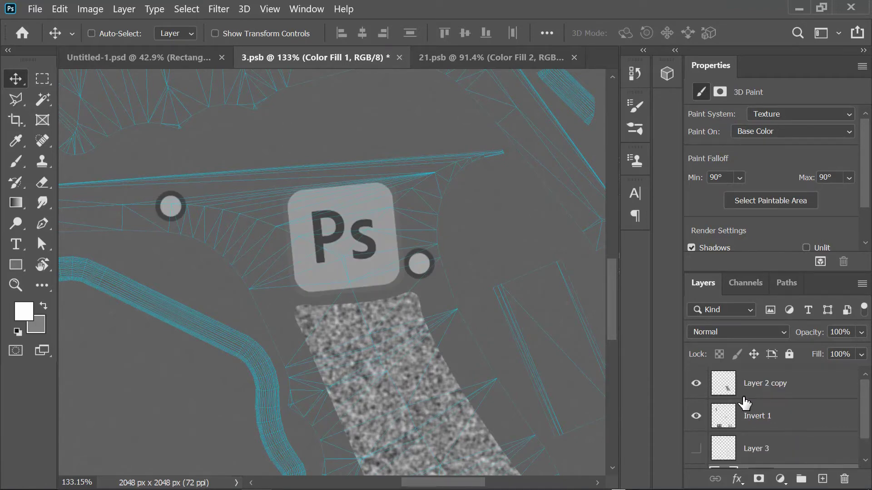
Inspect the speckled grip area of 3.psb, toggling Invert 1 and Layer 2 copy off and back on
{"action": "scroll", "coordinate": [450, 322], "scroll_direction": "down", "scroll_amount": 2}
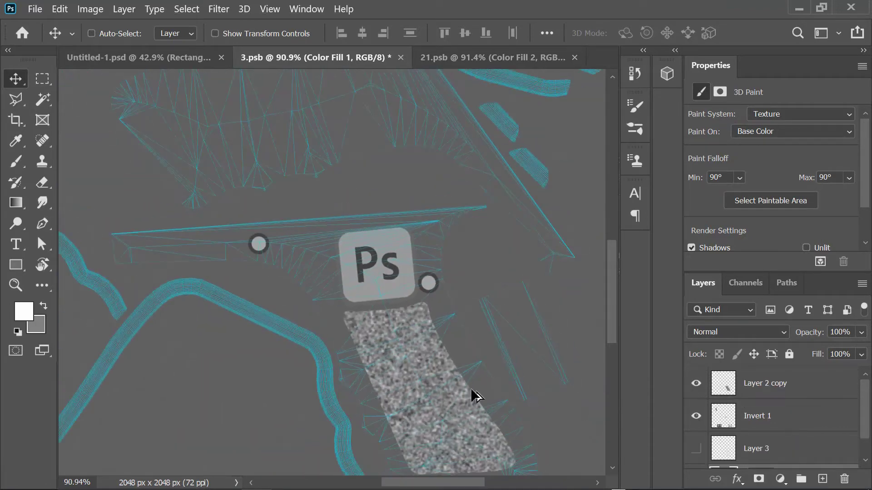
{"action": "scroll", "coordinate": [494, 428], "scroll_direction": "down", "scroll_amount": 1}
{"action": "scroll", "coordinate": [498, 443], "scroll_direction": "up", "scroll_amount": 2}
{"action": "scroll", "coordinate": [607, 347], "scroll_direction": "down", "scroll_amount": 2}
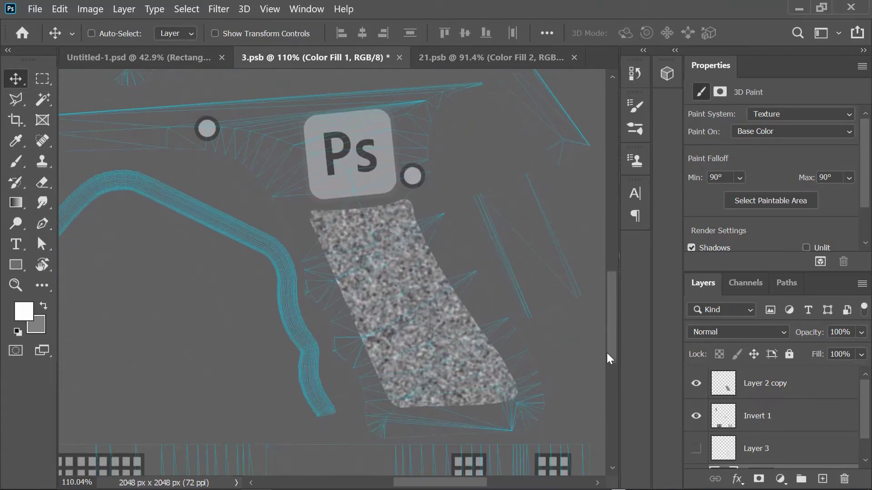
{"action": "scroll", "coordinate": [484, 352], "scroll_direction": "up", "scroll_amount": 1}
{"action": "left_click", "coordinate": [697, 417]}
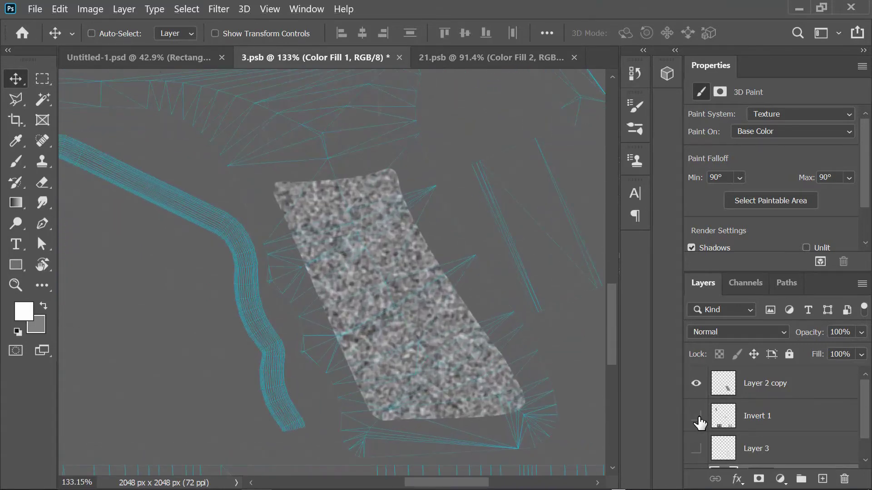
{"action": "left_click", "coordinate": [699, 414]}
{"action": "left_click", "coordinate": [696, 385]}
{"action": "left_click", "coordinate": [697, 385]}
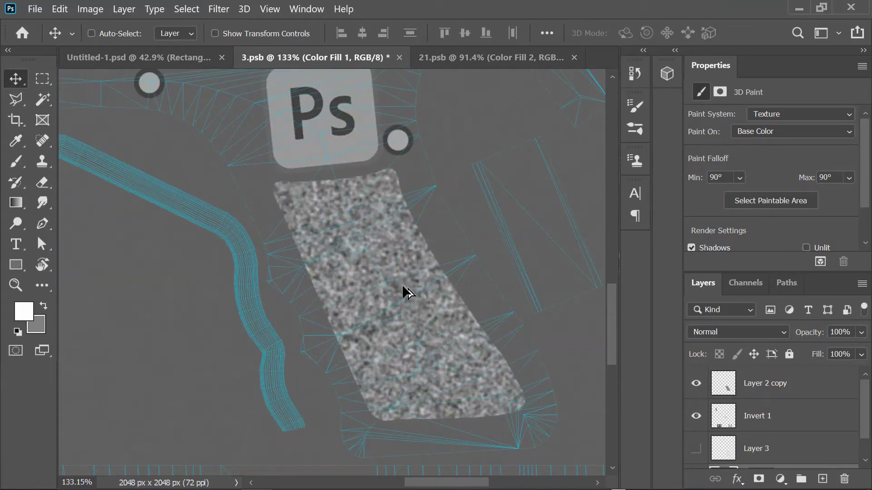
Examine the grid of small squares along the lower edge of 3.psb by toggling the texture's layers
{"action": "scroll", "coordinate": [402, 288], "scroll_direction": "down", "scroll_amount": 2}
{"action": "scroll", "coordinate": [568, 357], "scroll_direction": "down", "scroll_amount": 1}
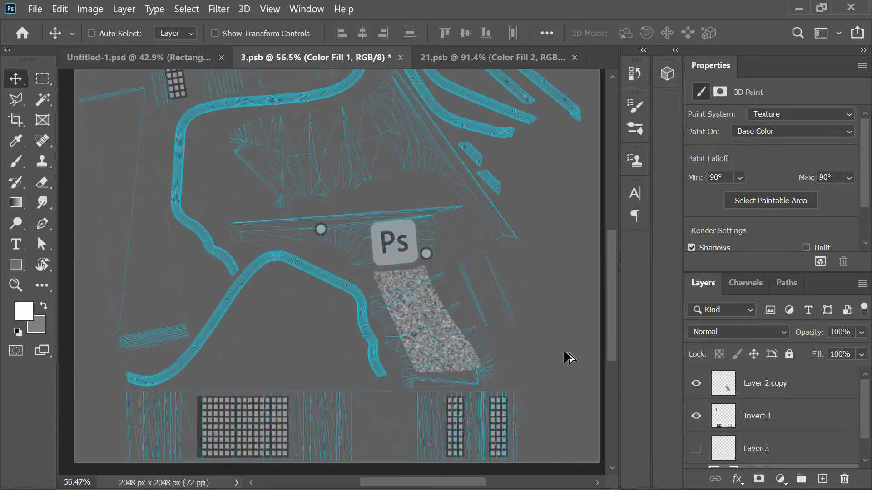
{"action": "scroll", "coordinate": [586, 349], "scroll_direction": "down", "scroll_amount": 1}
{"action": "scroll", "coordinate": [473, 375], "scroll_direction": "up", "scroll_amount": 2}
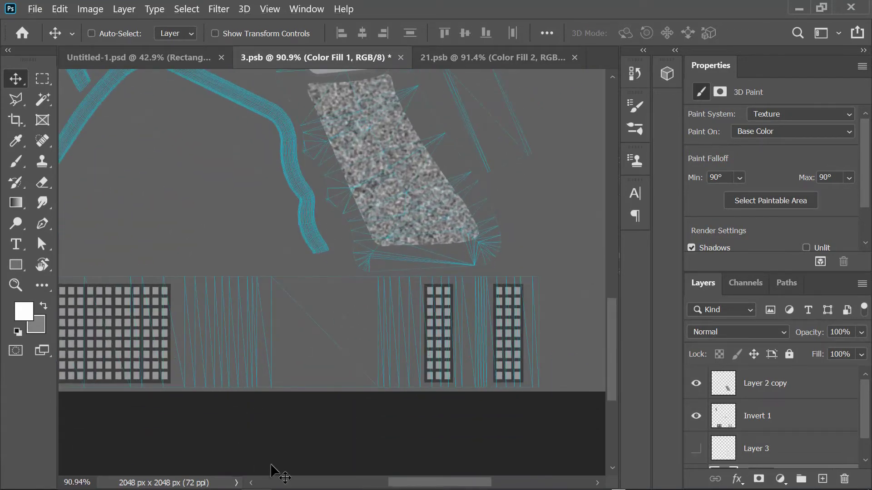
{"action": "left_click_drag", "start_coordinate": [423, 482], "coordinate": [374, 483]}
{"action": "scroll", "coordinate": [241, 325], "scroll_direction": "up", "scroll_amount": 3}
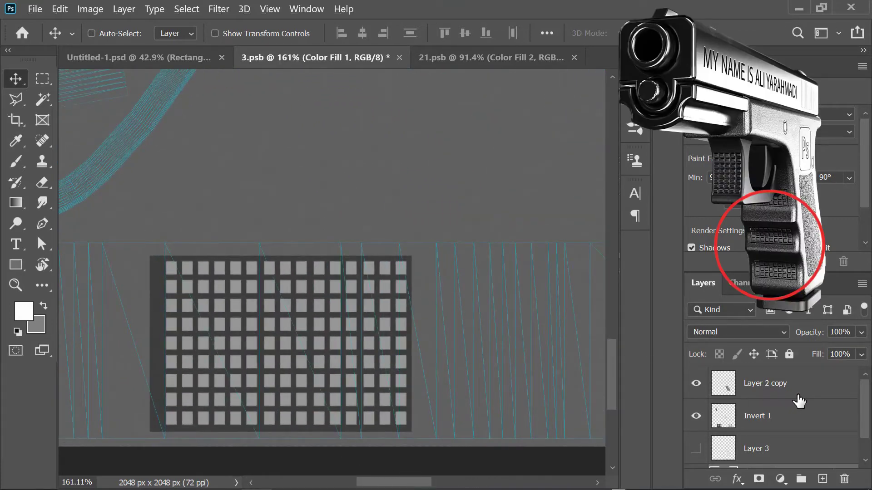
{"action": "left_click", "coordinate": [696, 383]}
{"action": "left_click", "coordinate": [695, 415]}
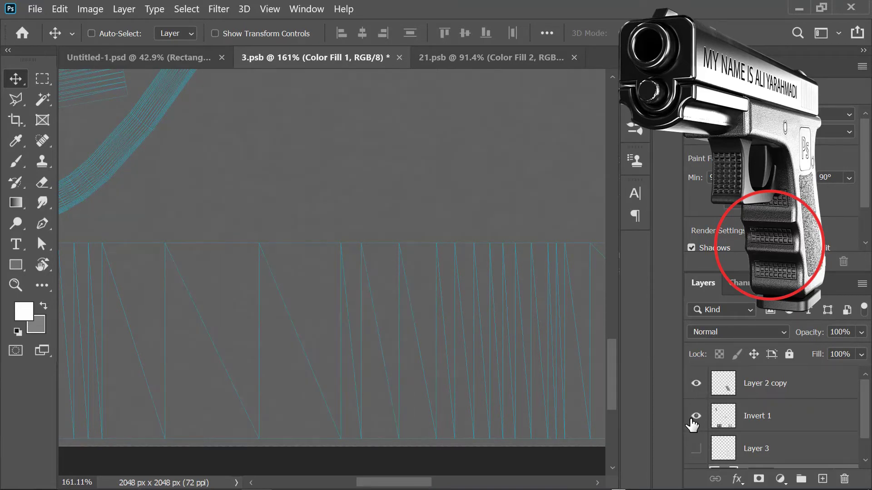
{"action": "left_click", "coordinate": [694, 416]}
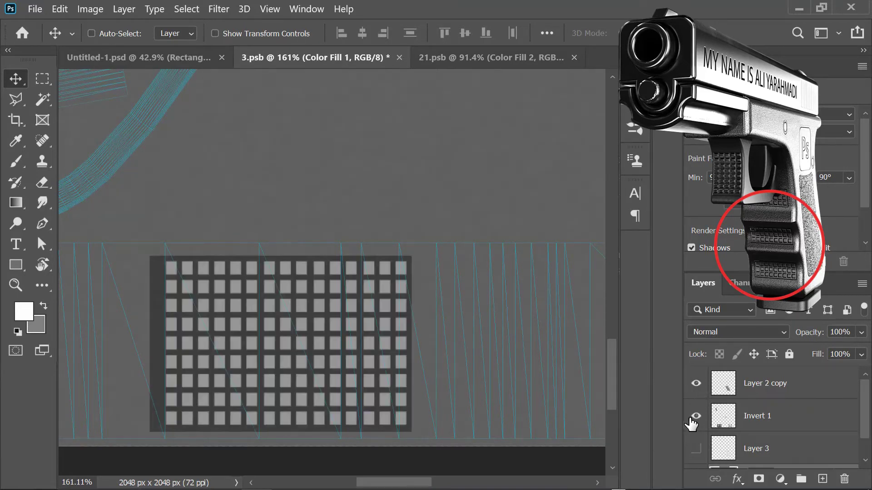
Compare the lower grip and Ps badge of the model in Untitled-1.psd with the matching areas of 3.psb
{"action": "left_click", "coordinate": [181, 54]}
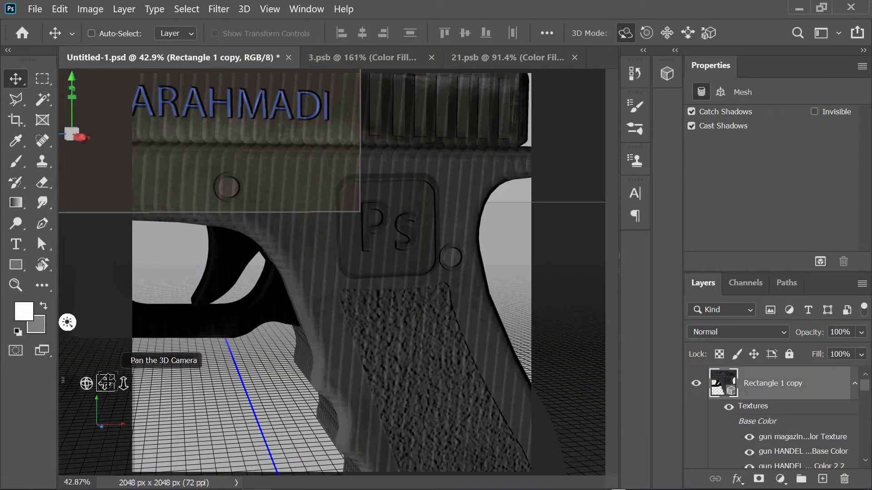
{"action": "left_click_drag", "start_coordinate": [105, 384], "coordinate": [85, 351]}
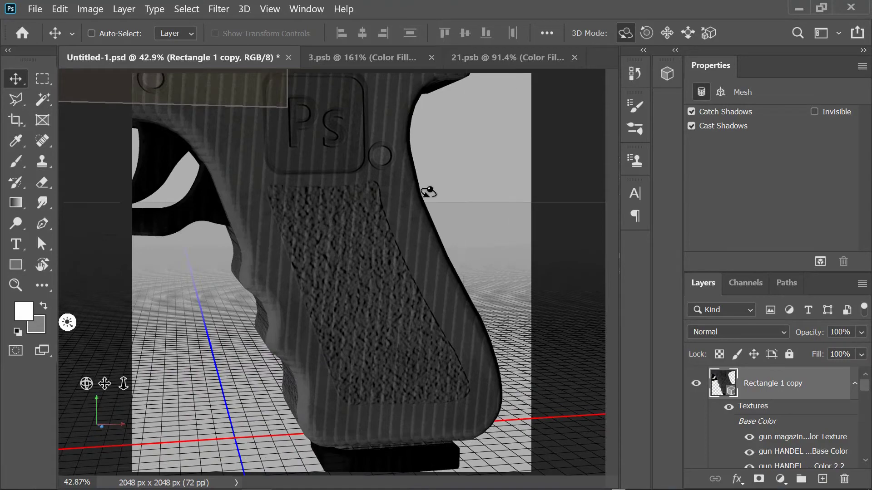
{"action": "left_click", "coordinate": [377, 56]}
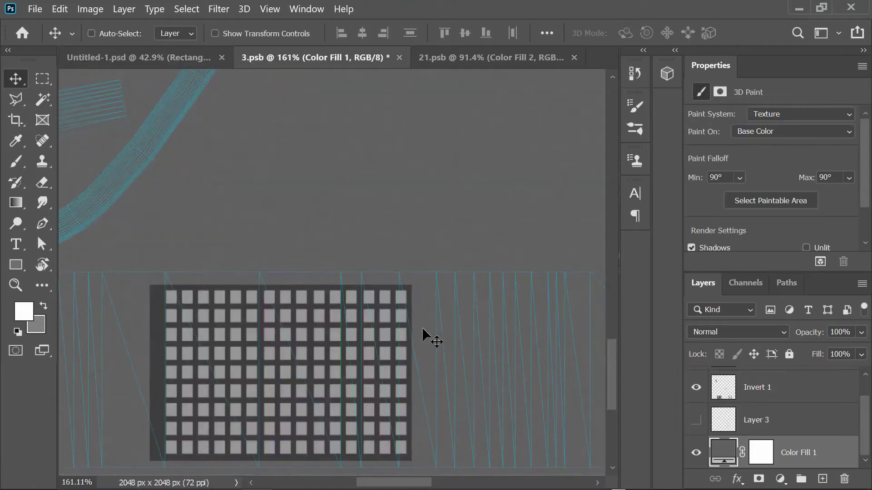
{"action": "scroll", "coordinate": [586, 253], "scroll_direction": "down", "scroll_amount": 3}
{"action": "scroll", "coordinate": [388, 395], "scroll_direction": "up", "scroll_amount": 4}
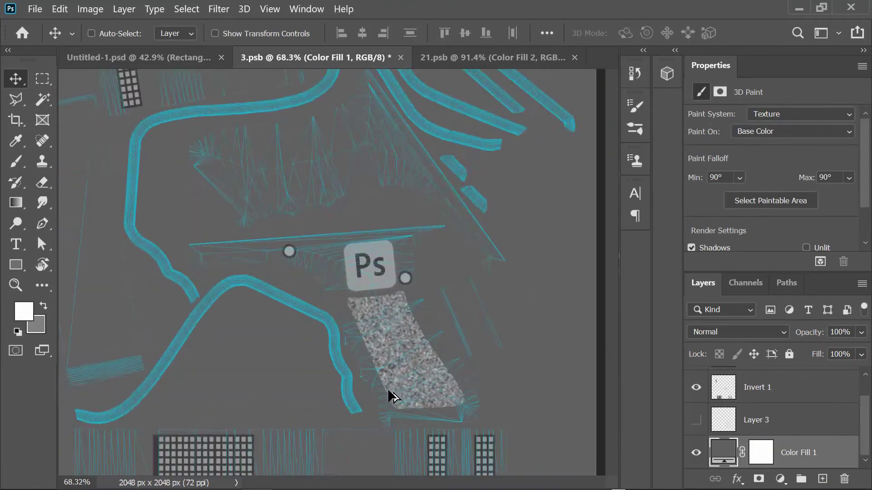
{"action": "scroll", "coordinate": [422, 401], "scroll_direction": "up", "scroll_amount": 2}
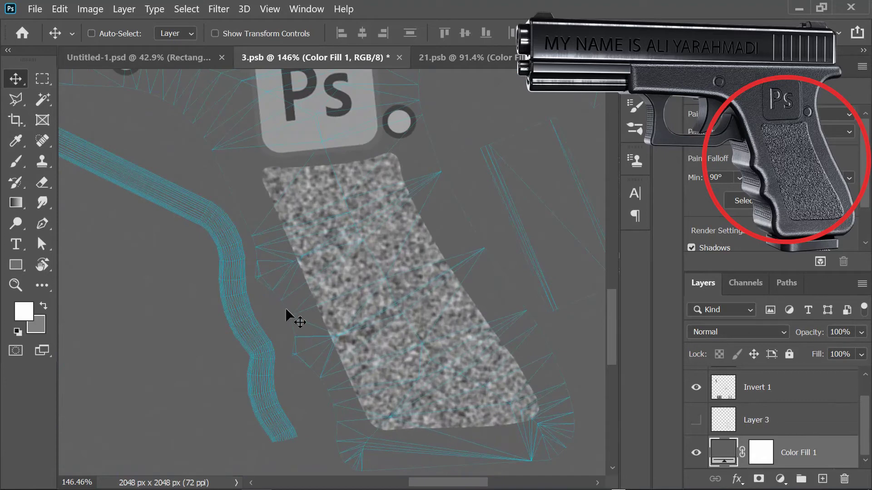
{"action": "left_click", "coordinate": [182, 57]}
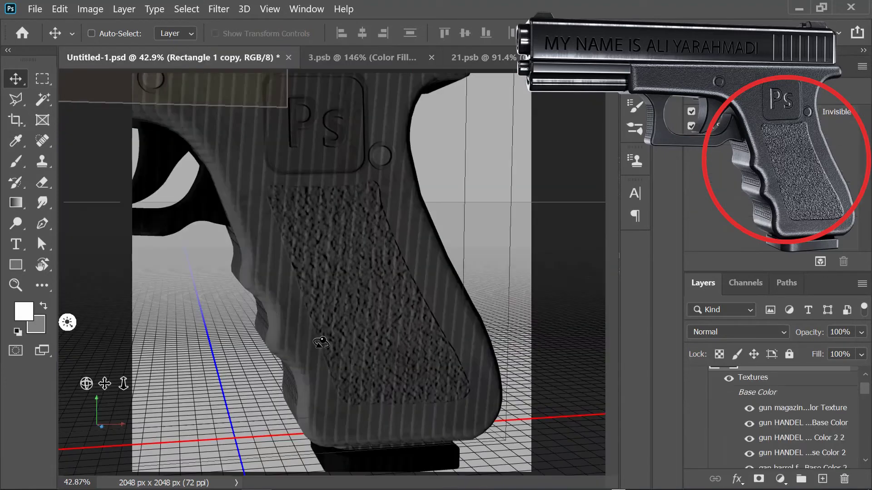
{"action": "left_click", "coordinate": [340, 55]}
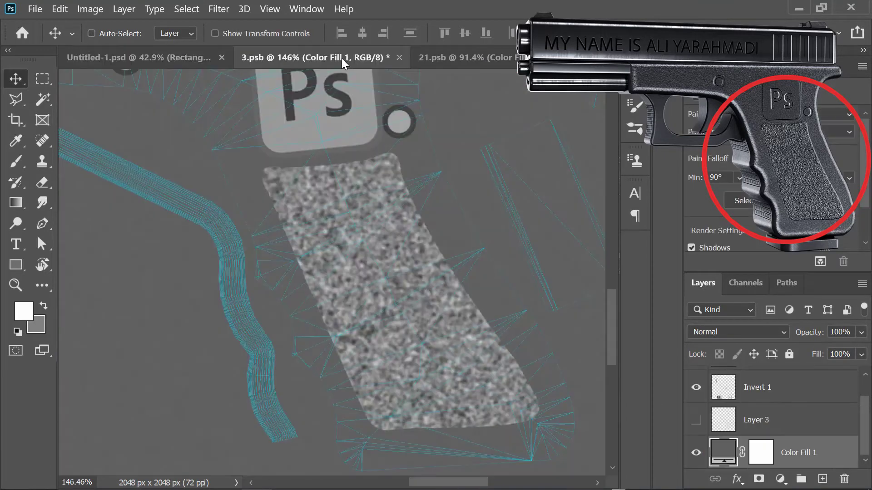
{"action": "mouse_move", "coordinate": [609, 309]}
{"action": "left_mouse_down"}
{"action": "mouse_move", "coordinate": [615, 285]}
{"action": "mouse_move", "coordinate": [617, 299]}
{"action": "left_mouse_up"}
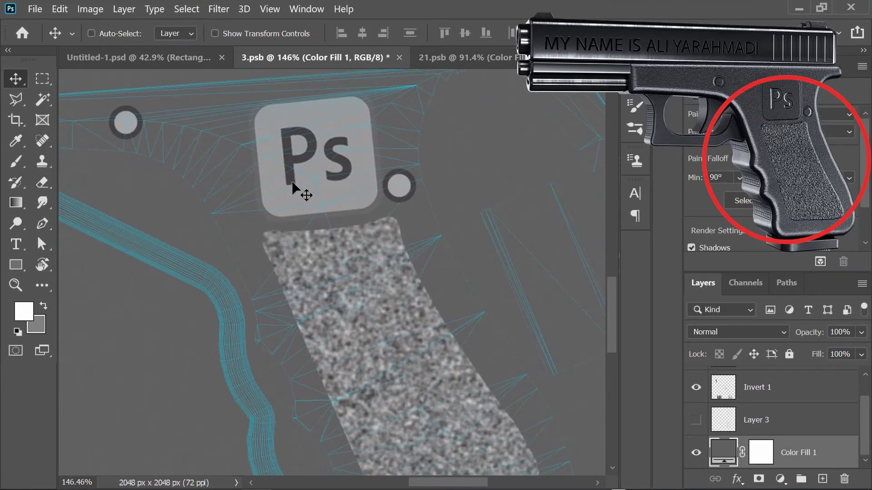
{"action": "left_click", "coordinate": [188, 64]}
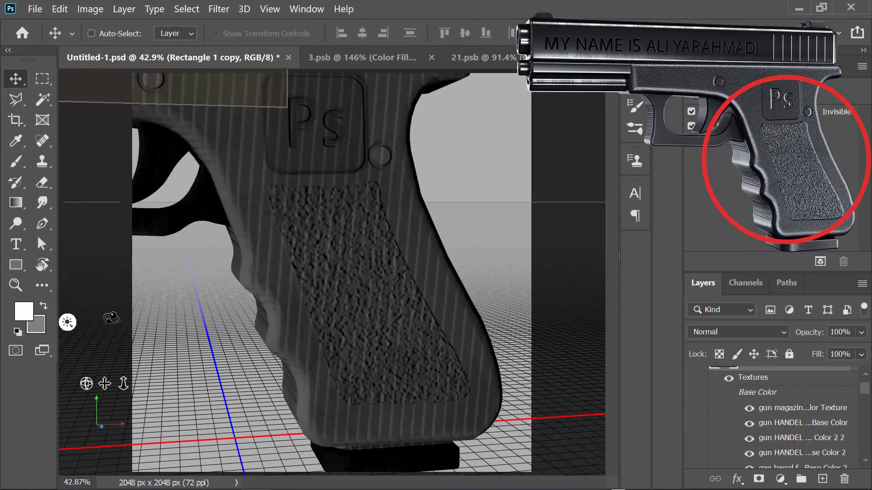
{"action": "left_click_drag", "start_coordinate": [97, 383], "coordinate": [331, 163]}
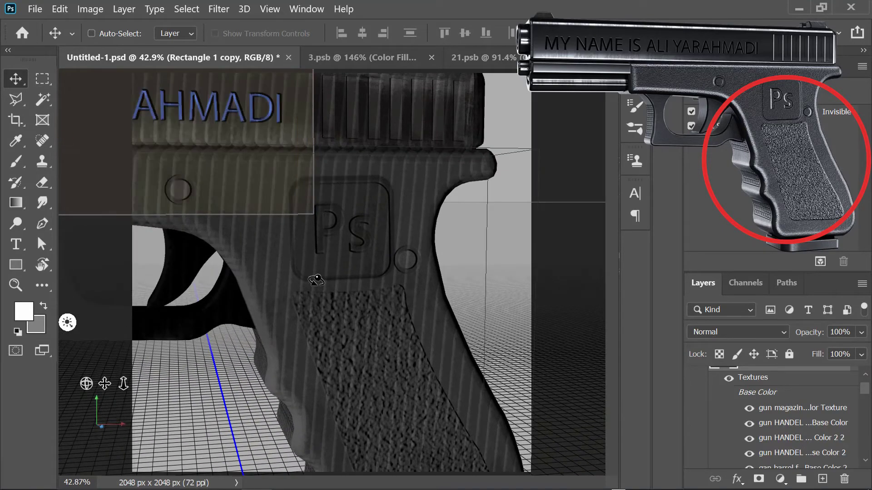
Examine the scratched wear marks that Layer 6 copy adds around the lettering in 21.psb by toggling its visibility
{"action": "left_click", "coordinate": [502, 54]}
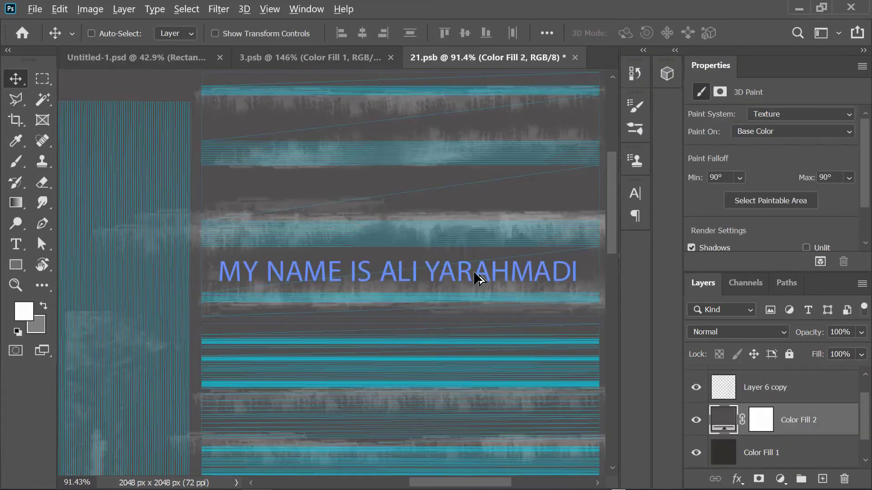
{"action": "scroll", "coordinate": [477, 277], "scroll_direction": "up", "scroll_amount": 4}
{"action": "left_click", "coordinate": [734, 393]}
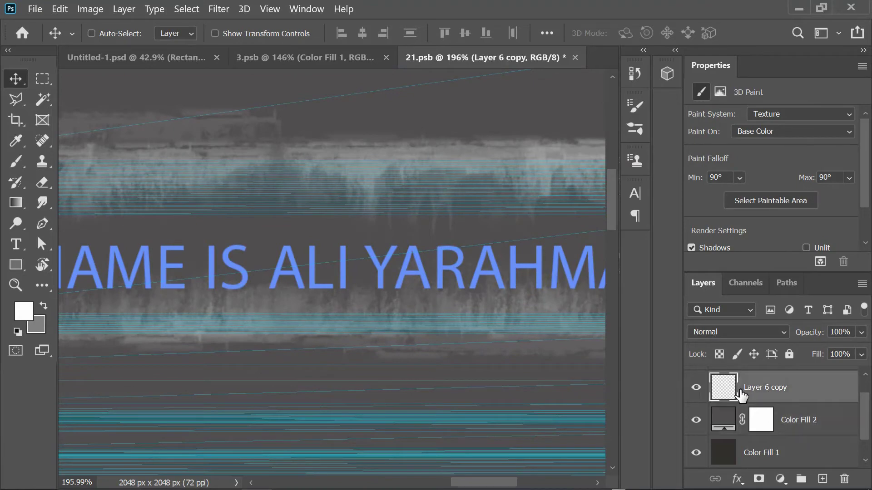
{"action": "left_click", "coordinate": [696, 387]}
{"action": "left_click", "coordinate": [696, 387]}
{"action": "scroll", "coordinate": [812, 413], "scroll_direction": "up", "scroll_amount": 1}
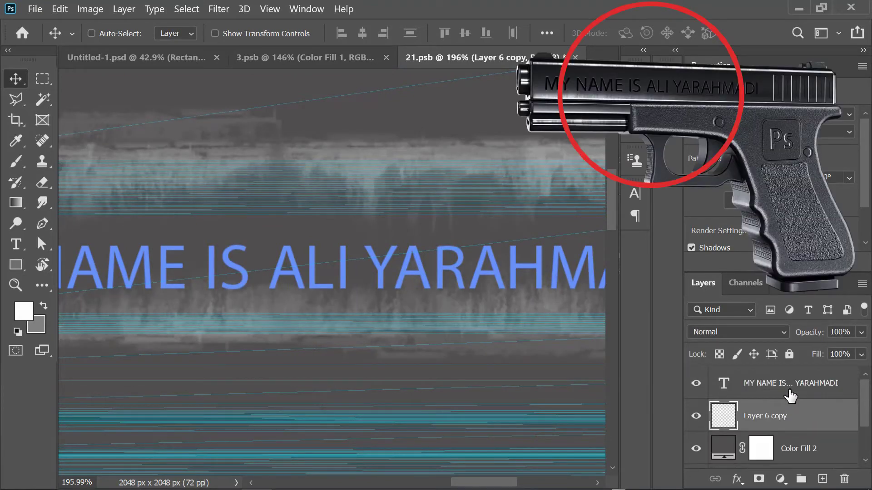
Set the colour of the name text layer in 21.psb to dark grey 454545 and save the texture
{"action": "left_click", "coordinate": [790, 391]}
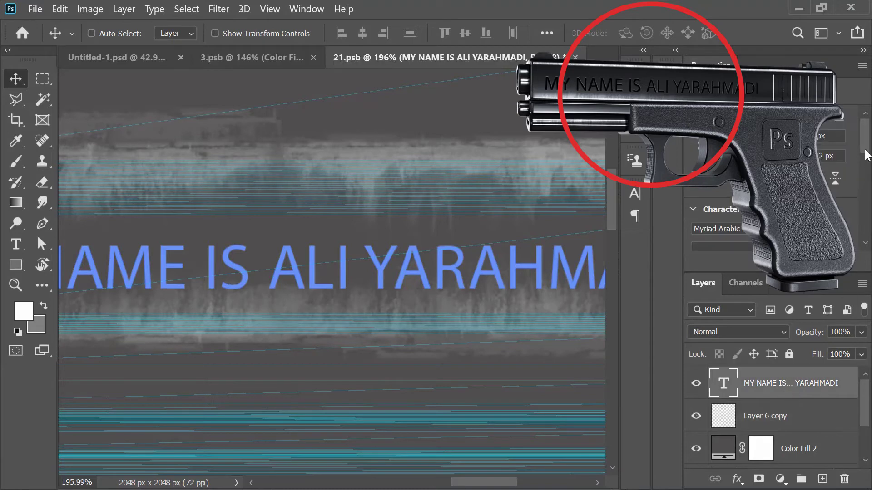
{"action": "left_click_drag", "start_coordinate": [866, 156], "coordinate": [869, 182]}
{"action": "left_click", "coordinate": [827, 150]}
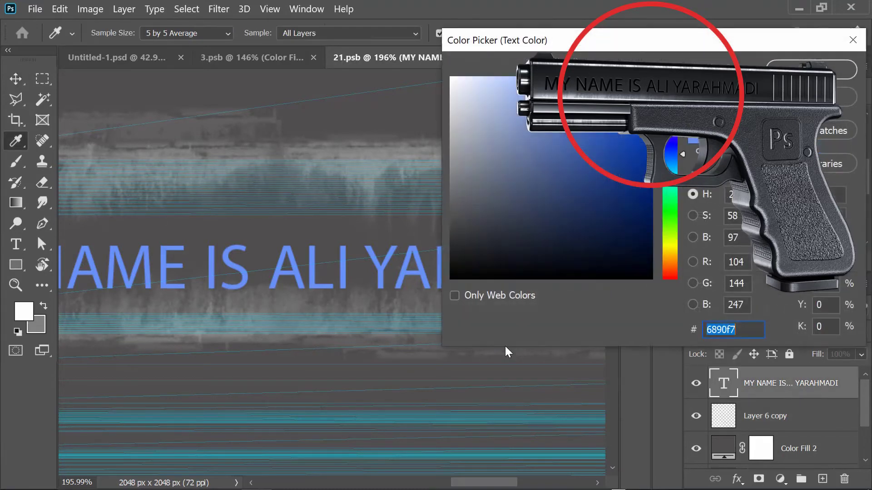
{"action": "left_click_drag", "start_coordinate": [472, 202], "coordinate": [452, 224]}
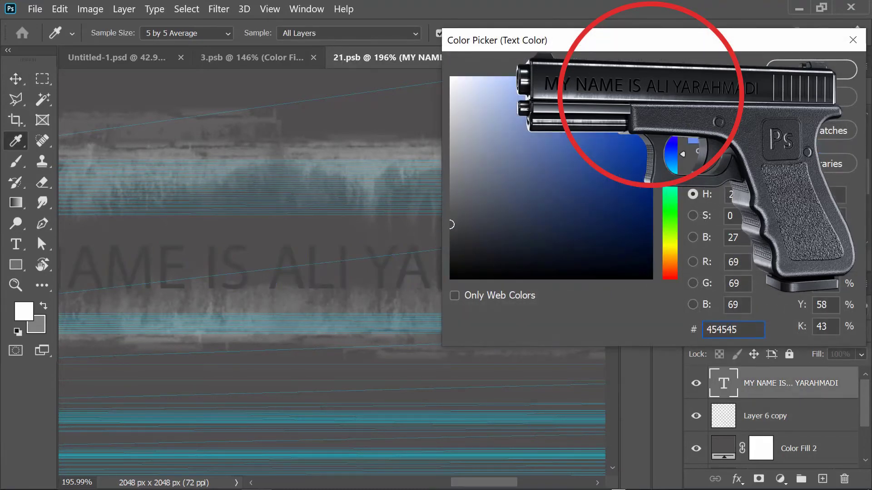
{"action": "left_click", "coordinate": [812, 69]}
{"action": "scroll", "coordinate": [263, 309], "scroll_direction": "down", "scroll_amount": 5}
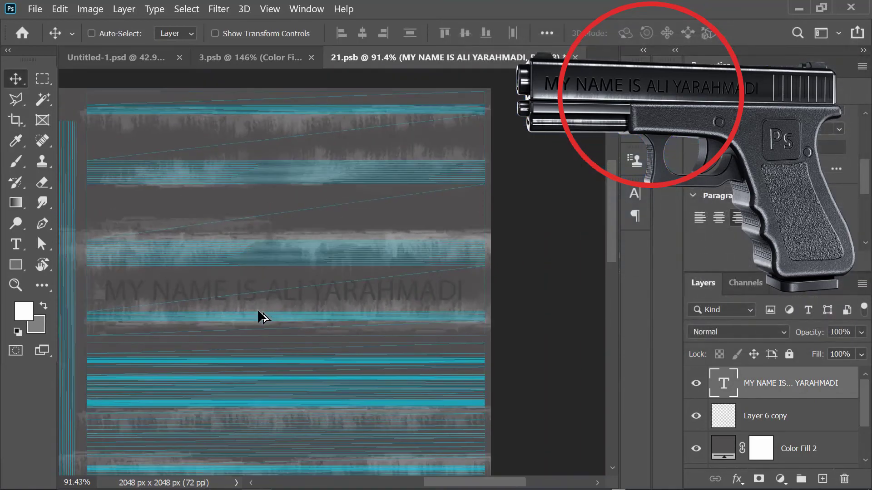
{"action": "scroll", "coordinate": [258, 310], "scroll_direction": "down", "scroll_amount": 2}
{"action": "key", "text": "ctrl+s"}
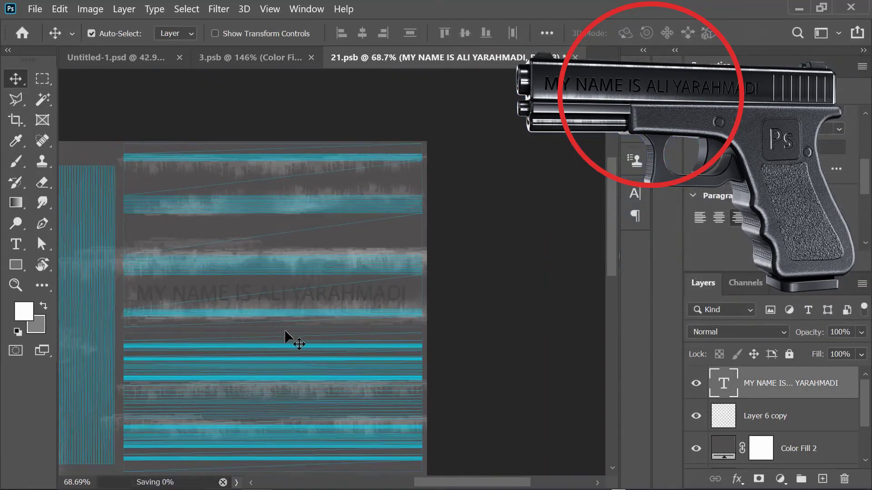
{"action": "scroll", "coordinate": [285, 332], "scroll_direction": "down", "scroll_amount": 2}
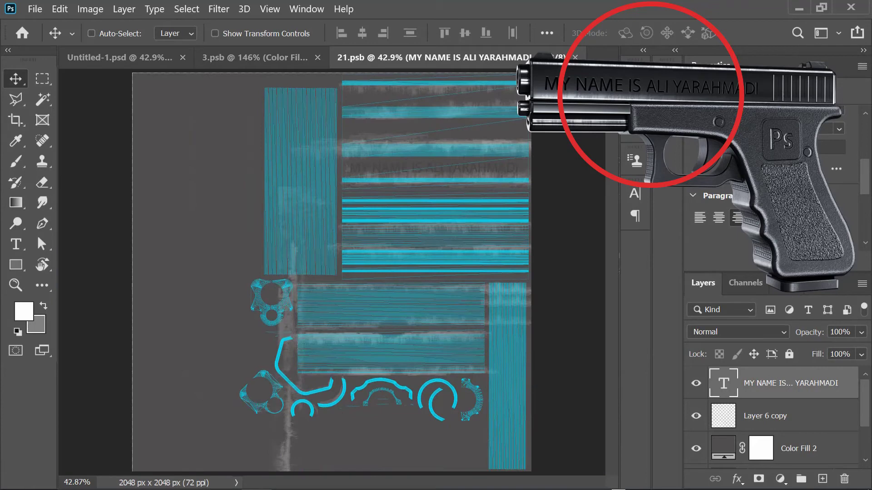
Select the Color Fill 1 layer of 21.psb and turn off its UV Overlays
{"action": "left_click_drag", "start_coordinate": [870, 178], "coordinate": [868, 220]}
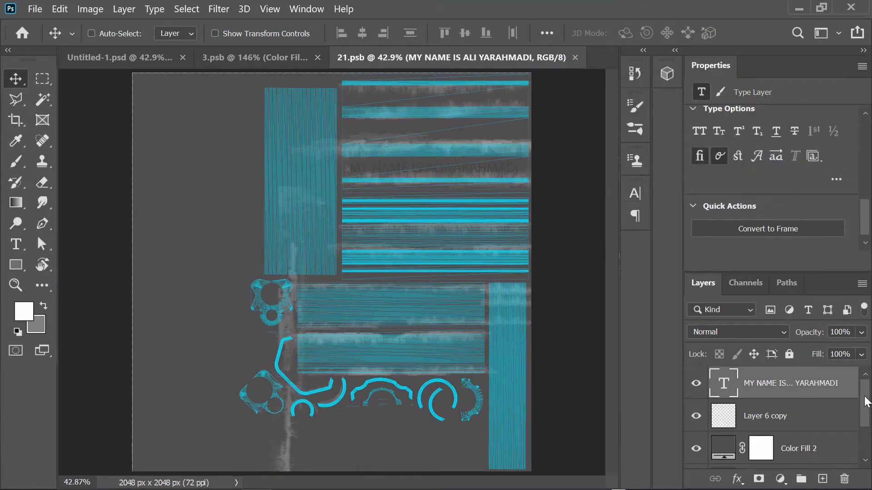
{"action": "scroll", "coordinate": [867, 401], "scroll_direction": "down", "scroll_amount": 1}
{"action": "left_click", "coordinate": [804, 454]}
{"action": "left_click", "coordinate": [868, 220]}
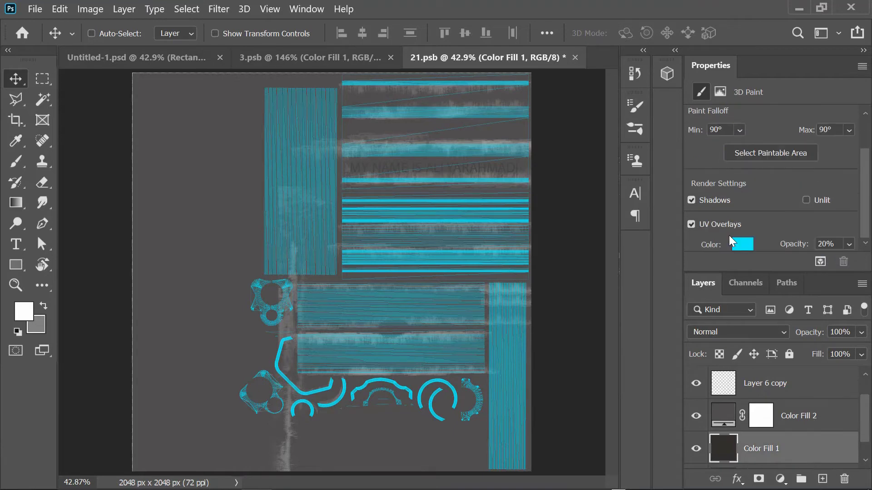
{"action": "left_click", "coordinate": [693, 226]}
{"action": "left_click", "coordinate": [692, 225]}
{"action": "scroll", "coordinate": [455, 224], "scroll_direction": "up", "scroll_amount": 3}
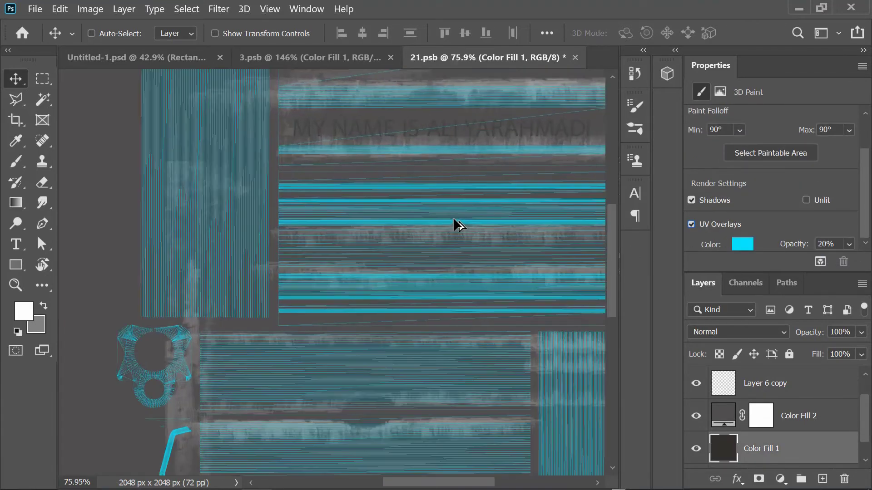
{"action": "left_click", "coordinate": [691, 224]}
{"action": "scroll", "coordinate": [490, 237], "scroll_direction": "down", "scroll_amount": 4}
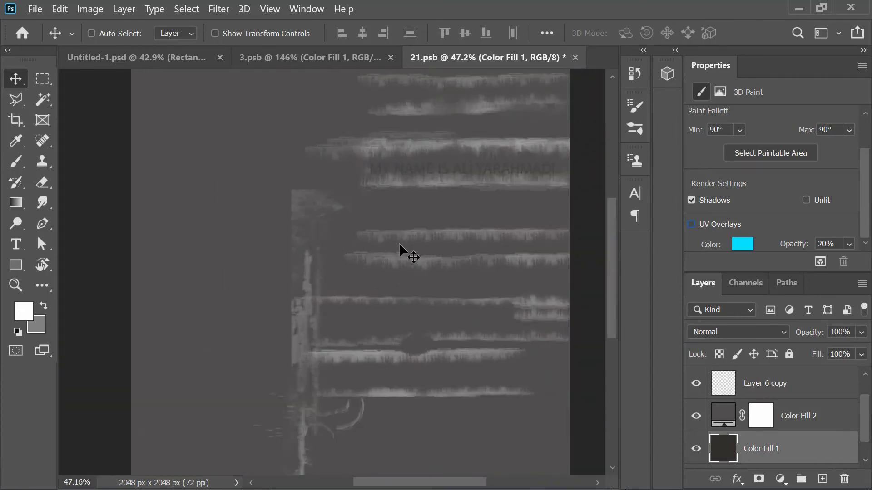
Check the recoloured lettering on the gun model in Untitled-1.psd by moving the 3D camera around it
{"action": "left_click", "coordinate": [151, 57]}
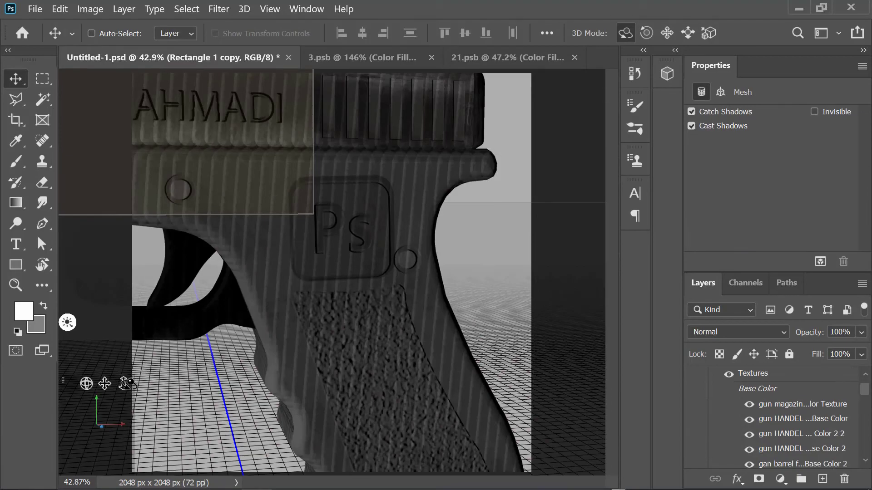
{"action": "left_click_drag", "start_coordinate": [117, 355], "coordinate": [112, 309]}
{"action": "left_click_drag", "start_coordinate": [104, 383], "coordinate": [124, 397]}
{"action": "left_click_drag", "start_coordinate": [104, 382], "coordinate": [124, 380]}
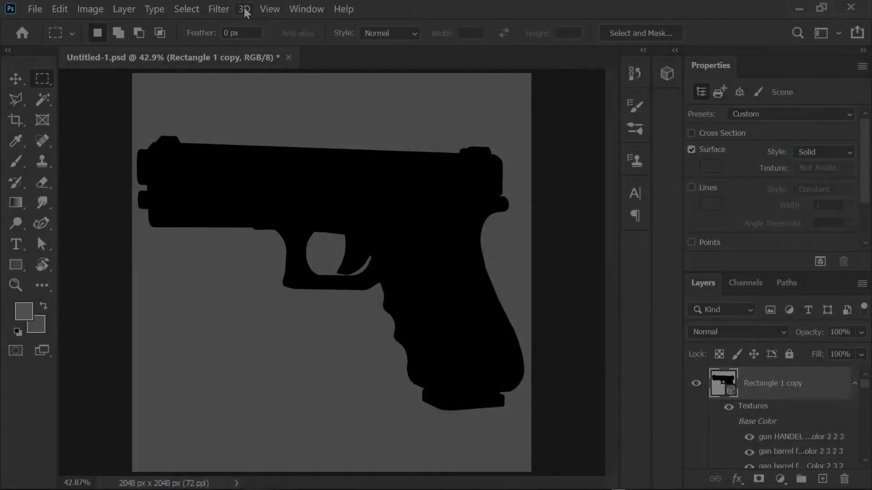
Start rendering the Rectangle 1 copy 3D layer of the gun in Untitled-1.psd
{"action": "left_click", "coordinate": [244, 9]}
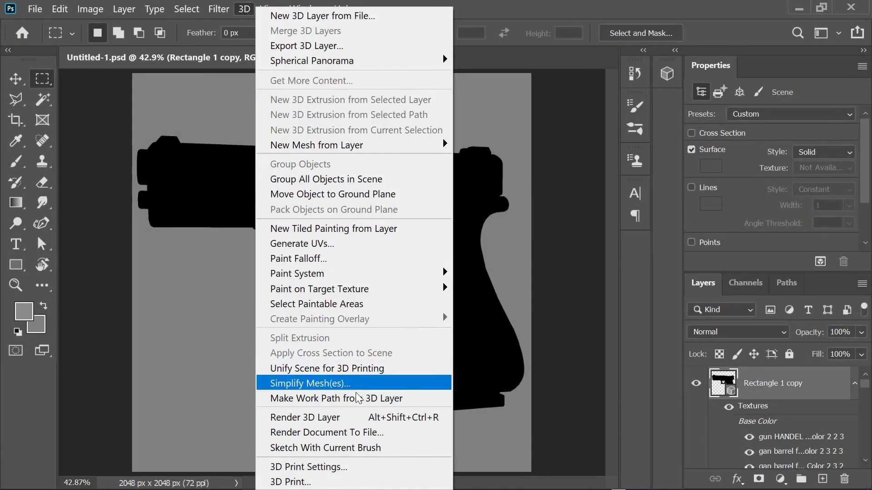
{"action": "left_click", "coordinate": [397, 423]}
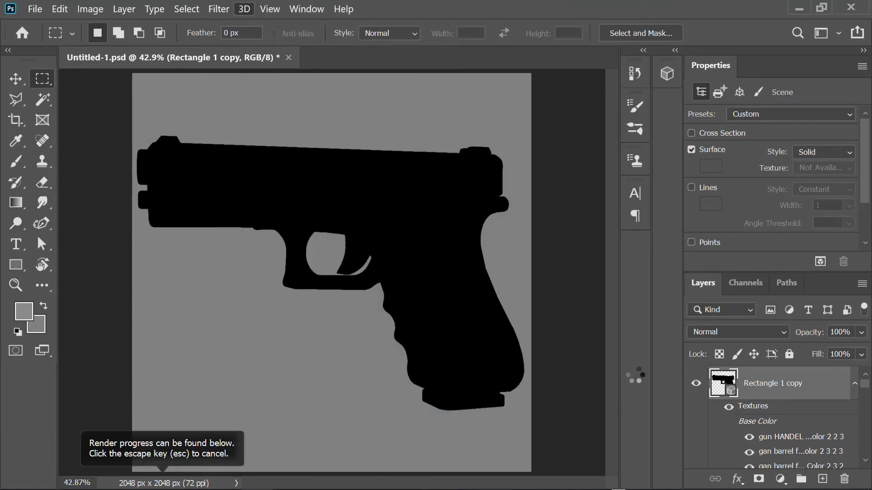